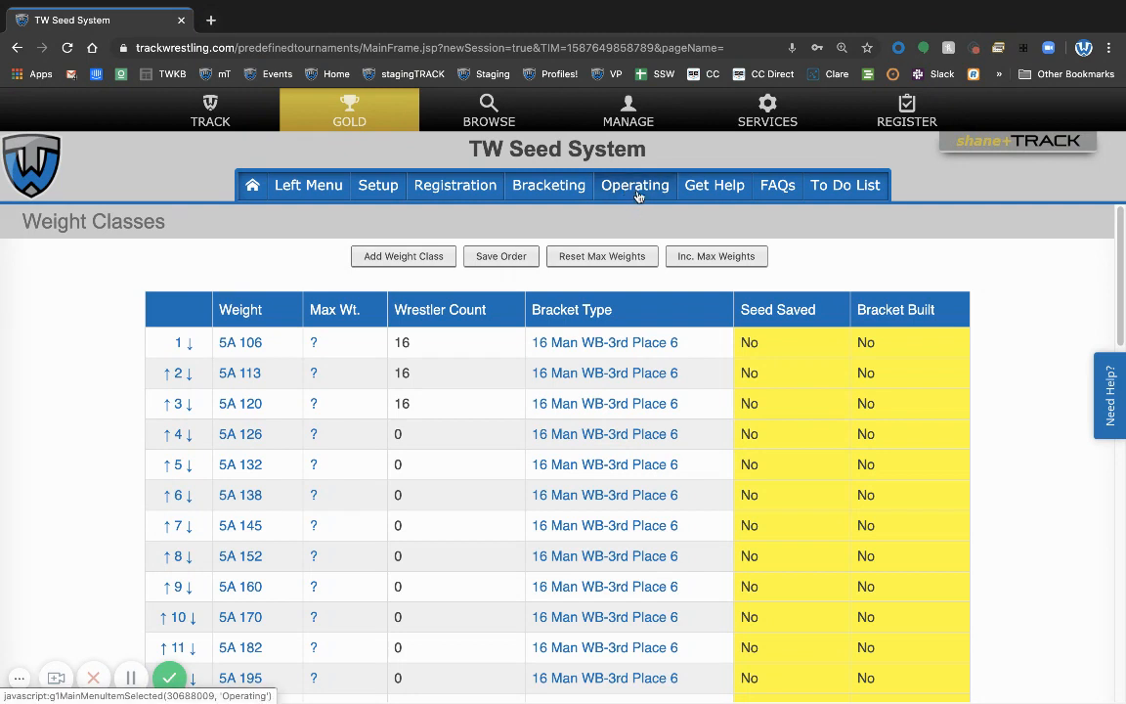
Step: Match all tournament participants to the dual meet system, confirming with "match", and close the list of match-ups
{"action": "left_click", "coordinate": [636, 195]}
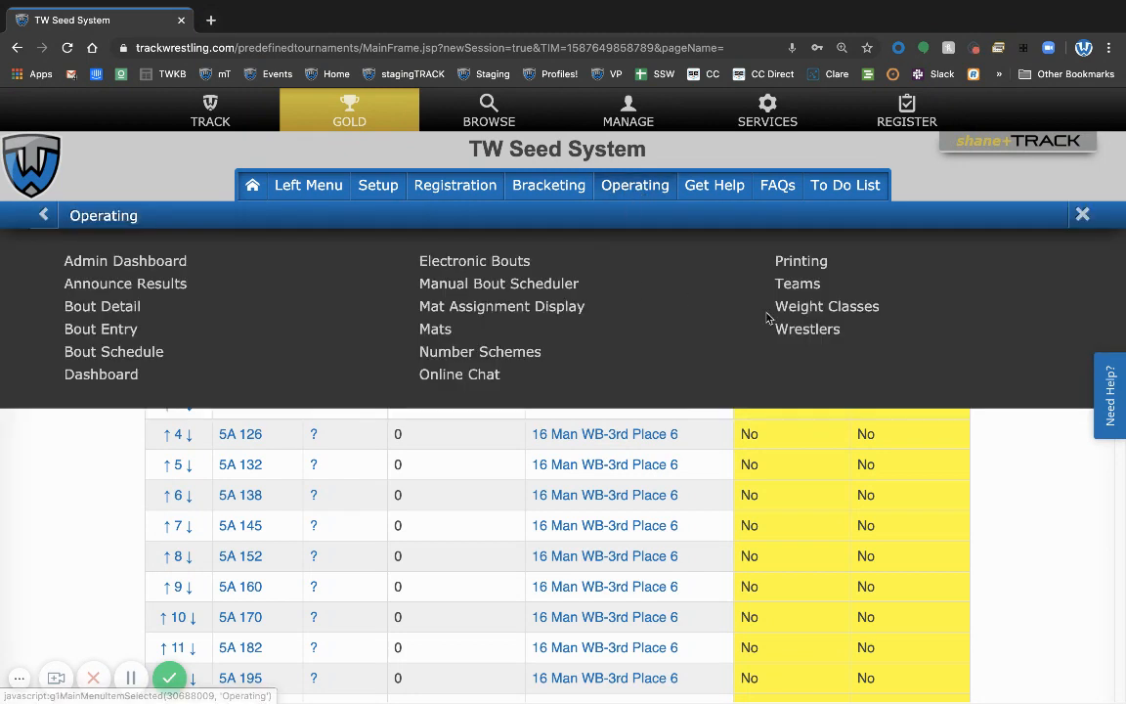
{"action": "left_click", "coordinate": [807, 331]}
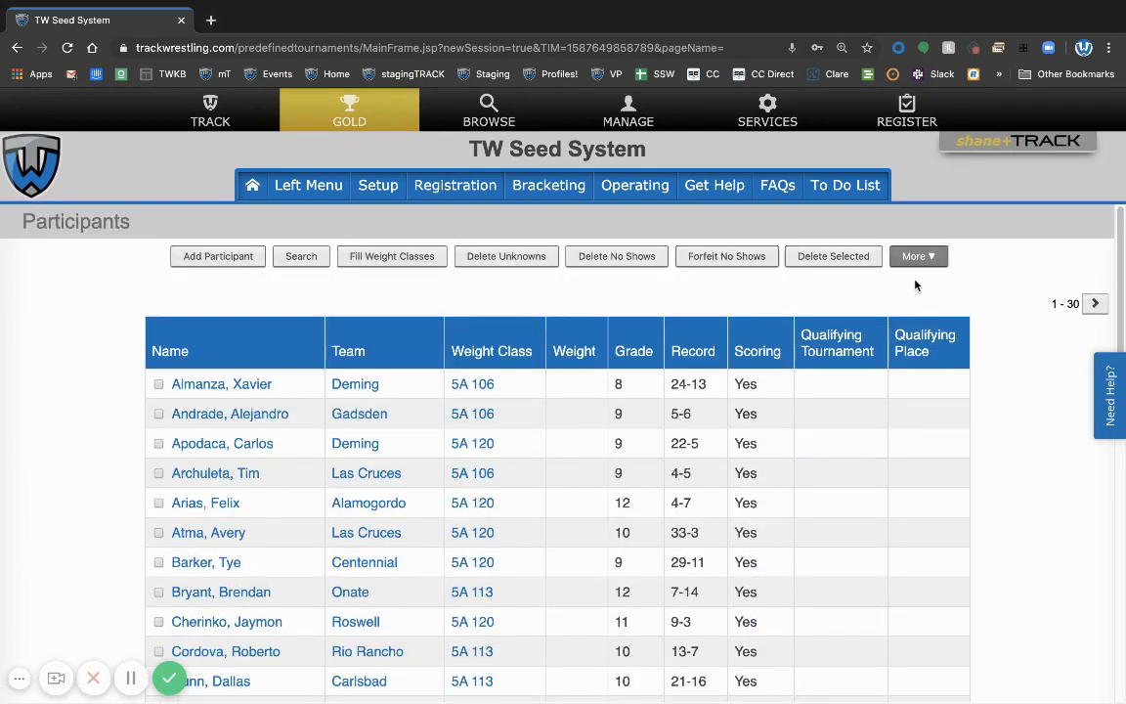
{"action": "left_click", "coordinate": [919, 256]}
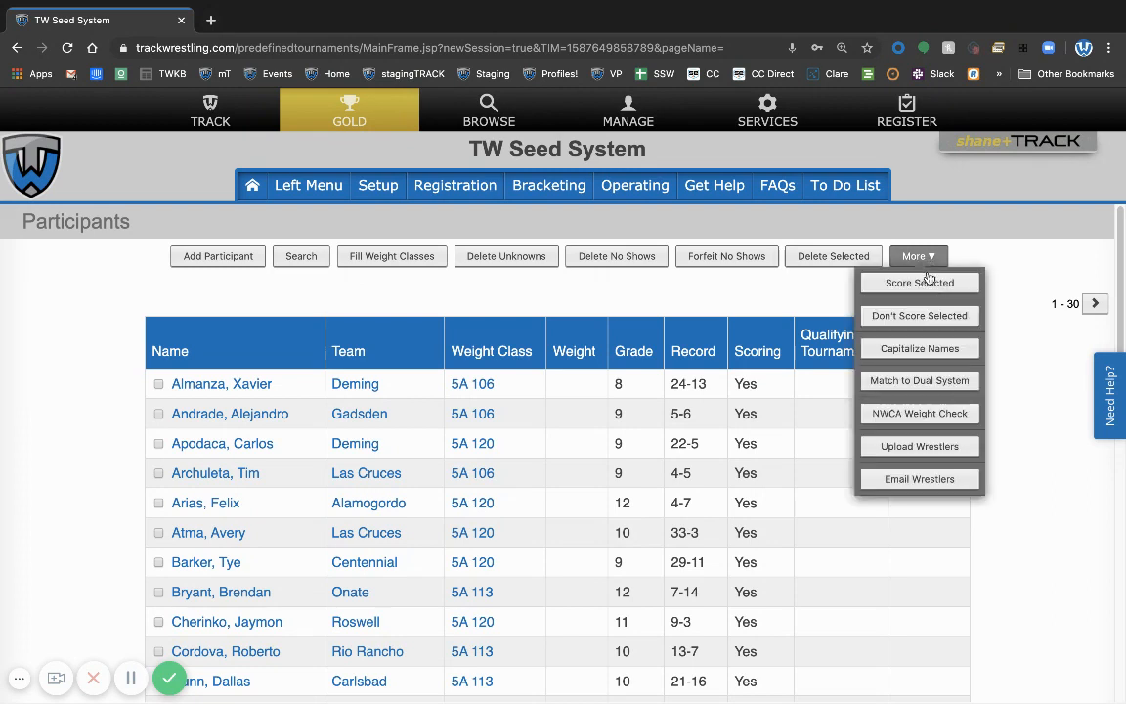
{"action": "left_click", "coordinate": [914, 382]}
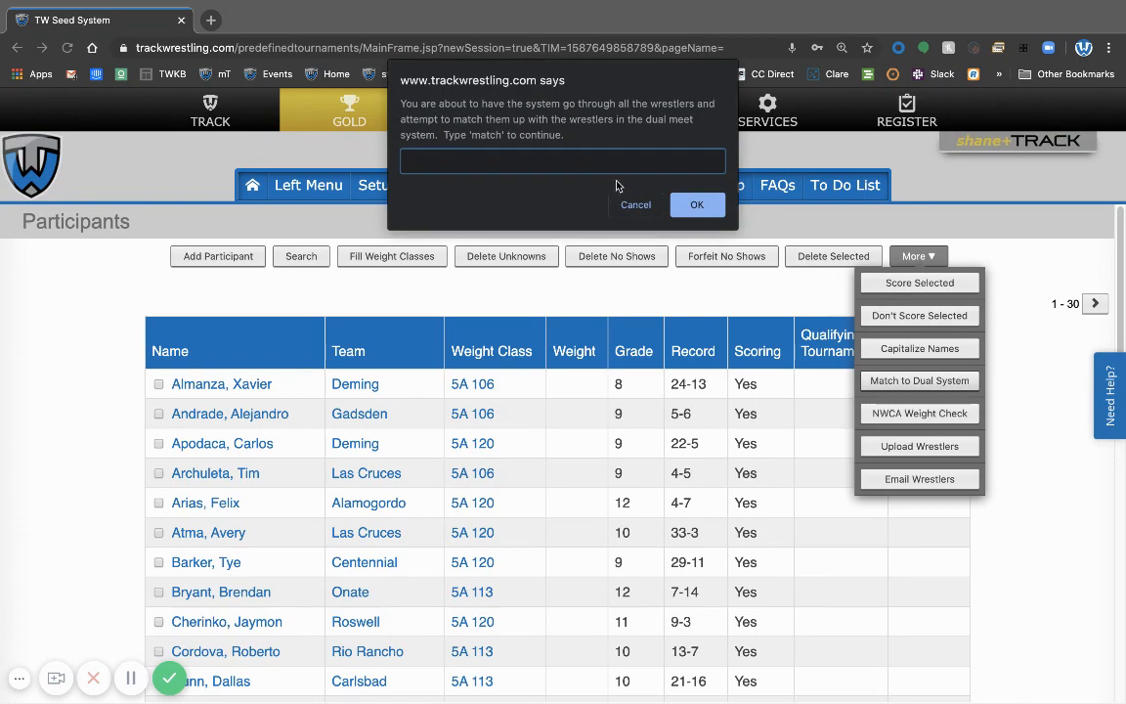
{"action": "type", "text": "match"}
{"action": "key", "text": "Return"}
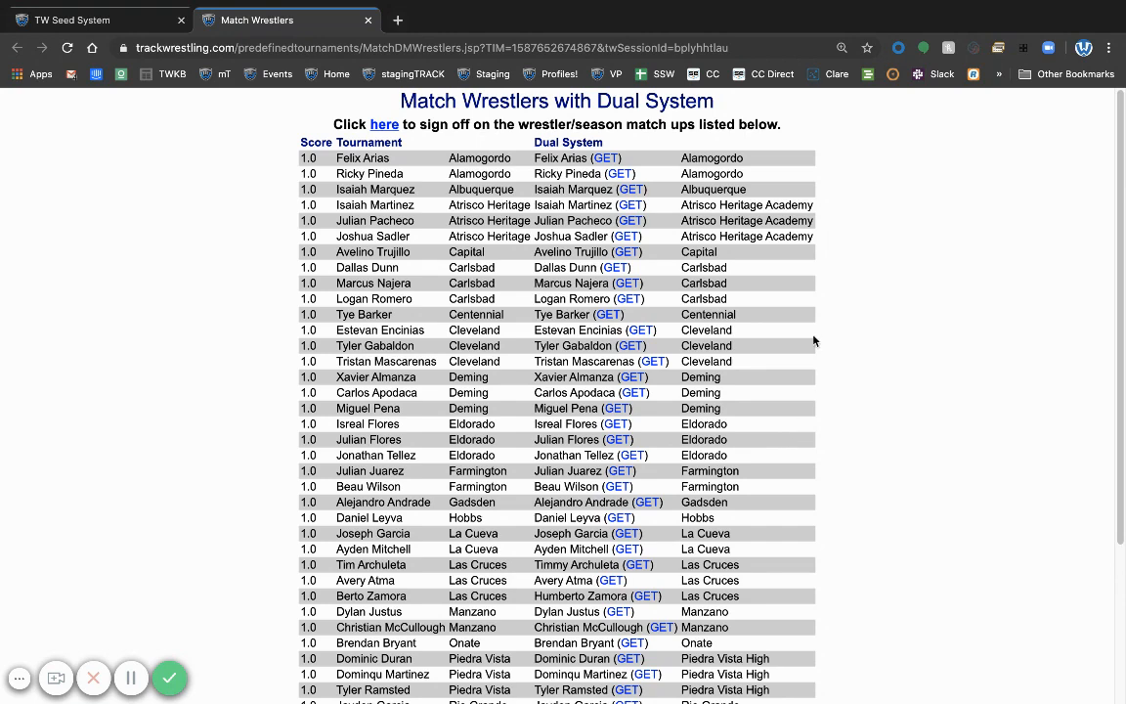
{"action": "left_click", "coordinate": [368, 21]}
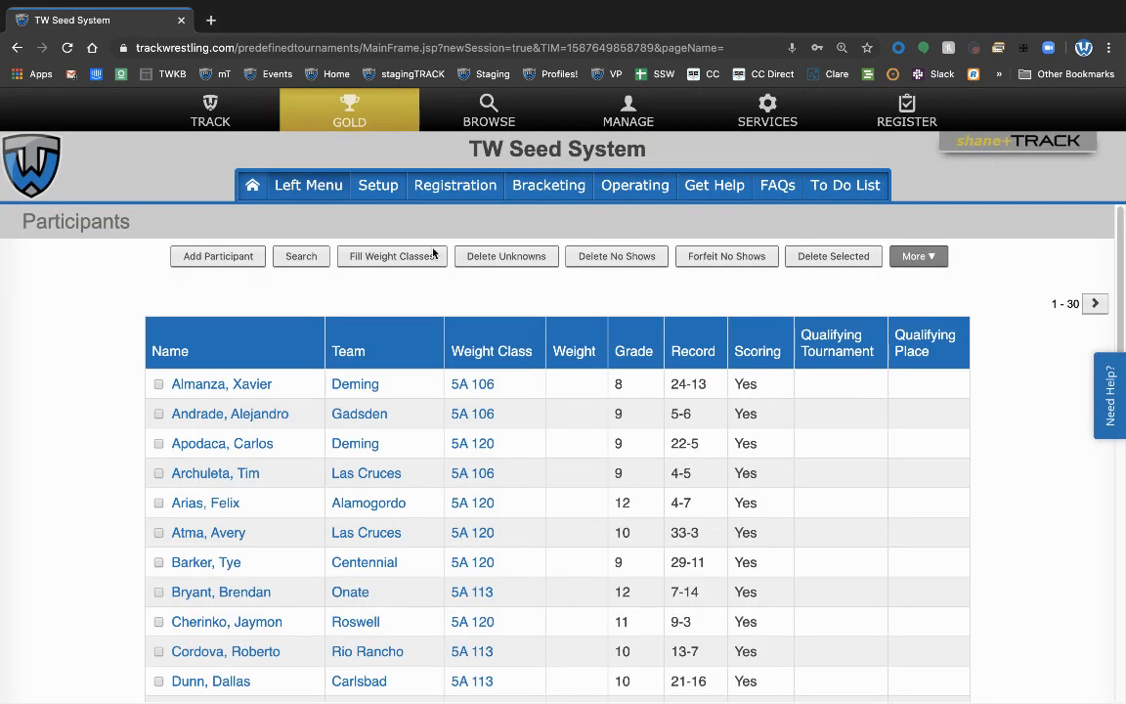
Step: Go to the bracket seeding wizard and load the seeds for weight class 5A 113
{"action": "left_click", "coordinate": [555, 190]}
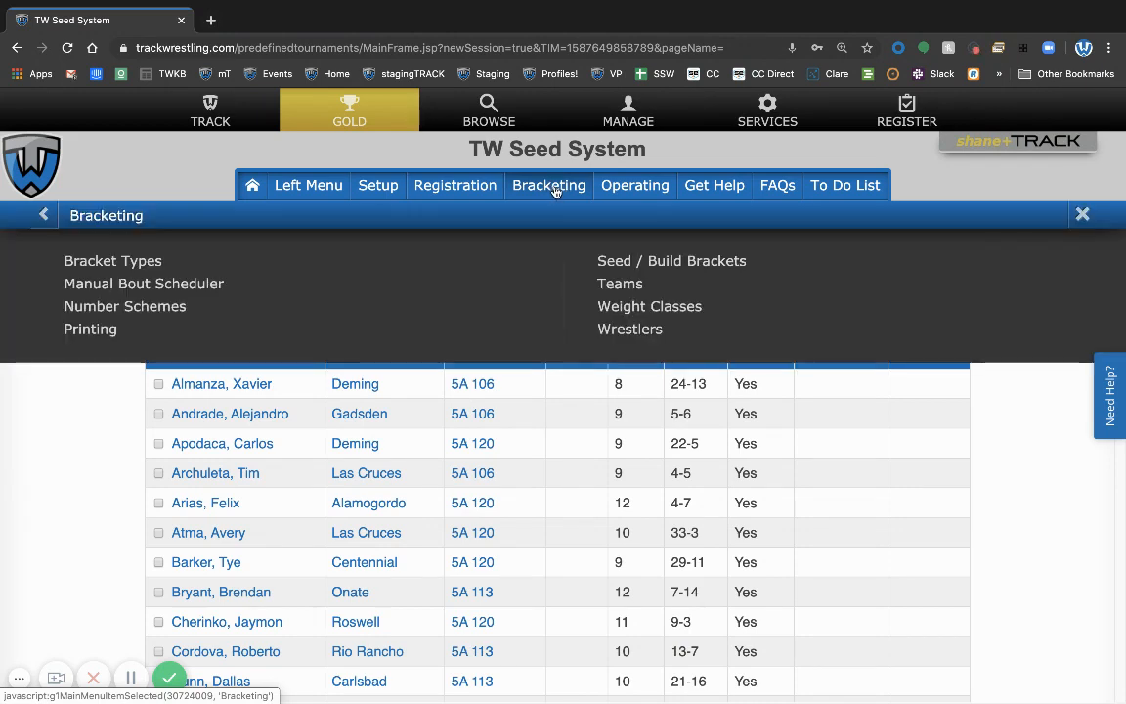
{"action": "left_click", "coordinate": [663, 262]}
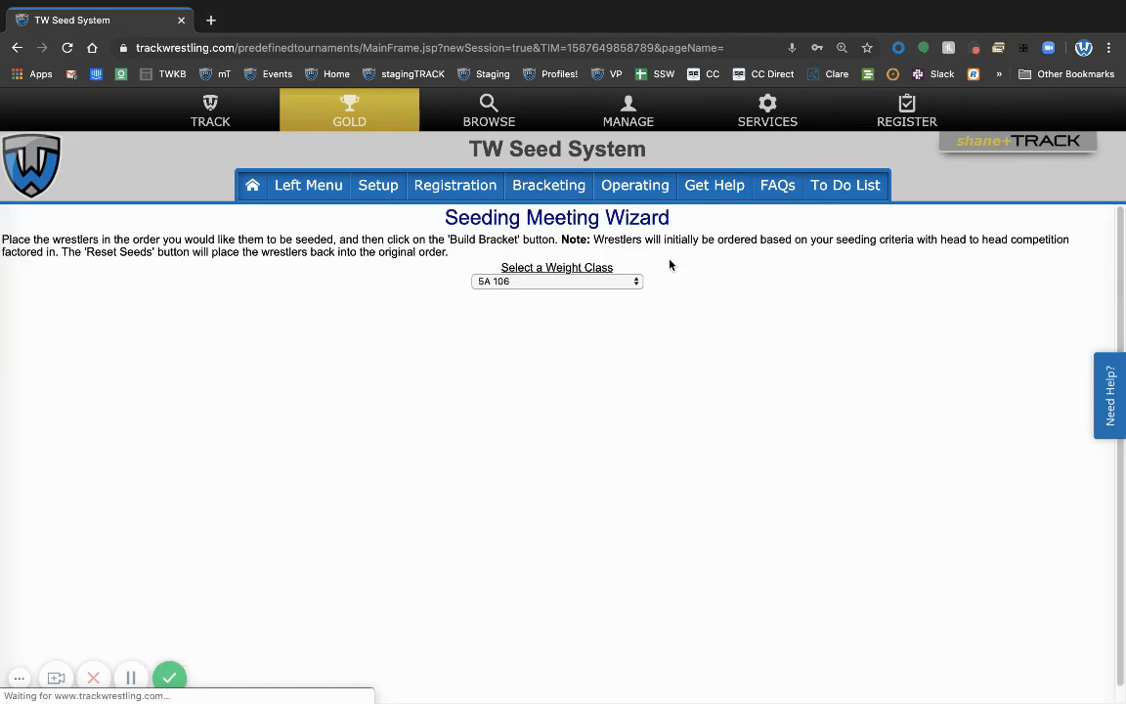
{"action": "left_click", "coordinate": [701, 151]}
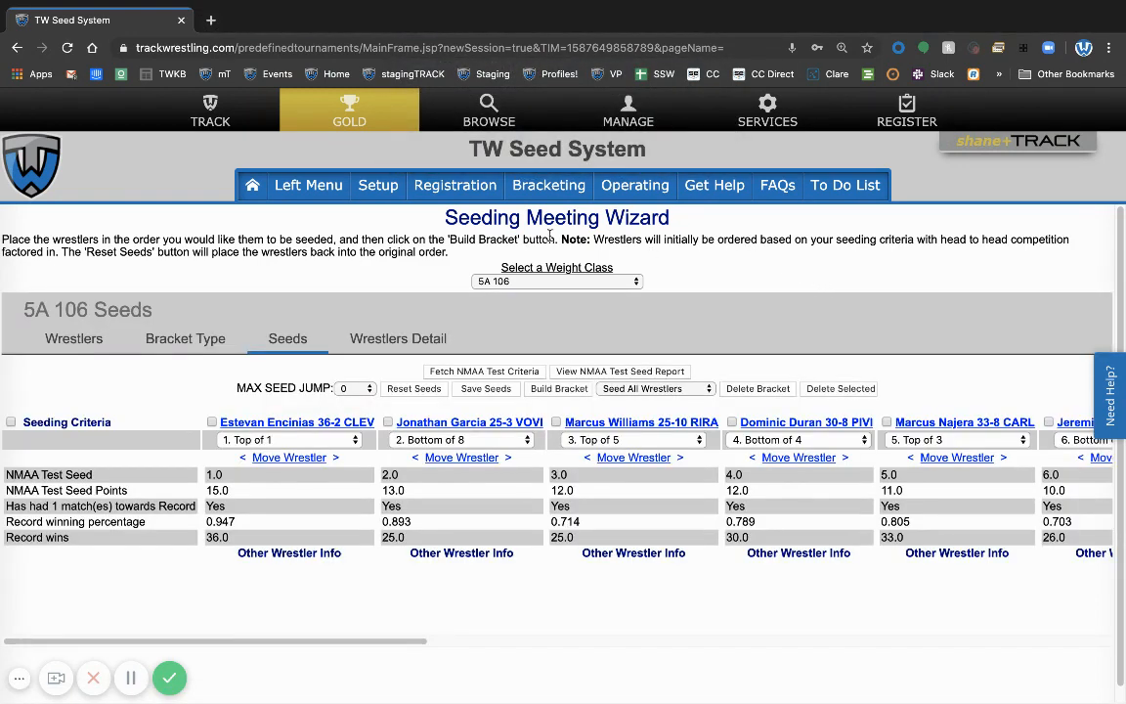
{"action": "left_click", "coordinate": [635, 282]}
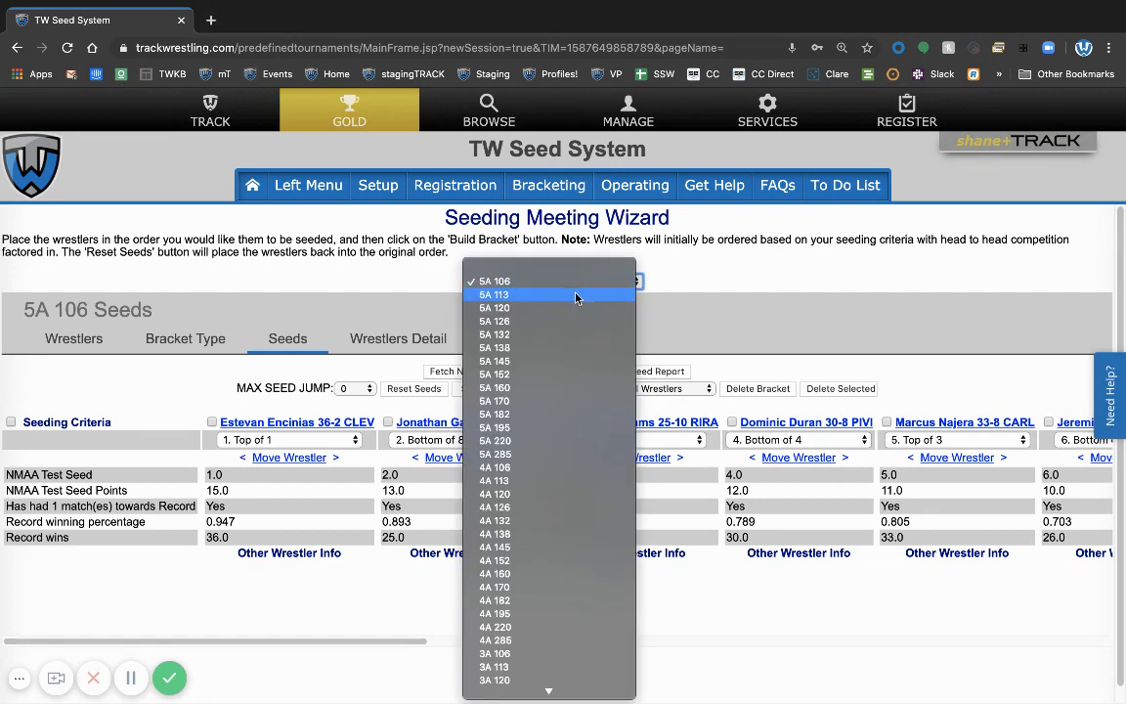
{"action": "left_click", "coordinate": [576, 296]}
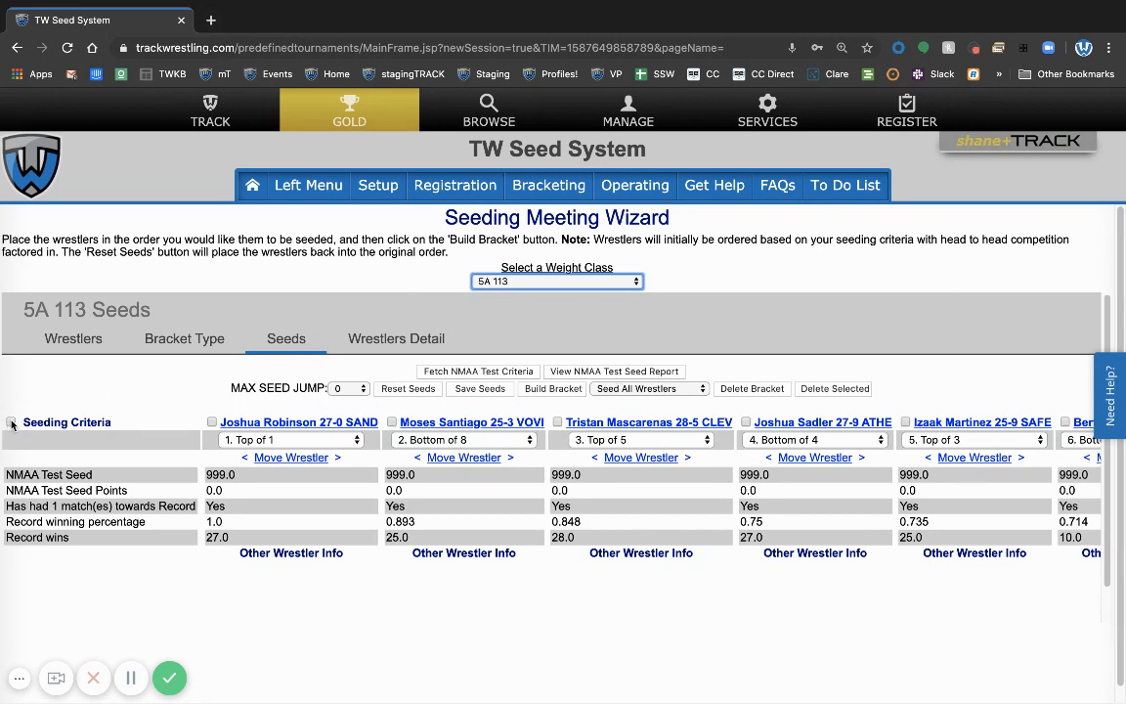
Step: Select all wrestlers in the 5A 113 class and view their NMAA Test seed report
{"action": "left_click", "coordinate": [211, 421]}
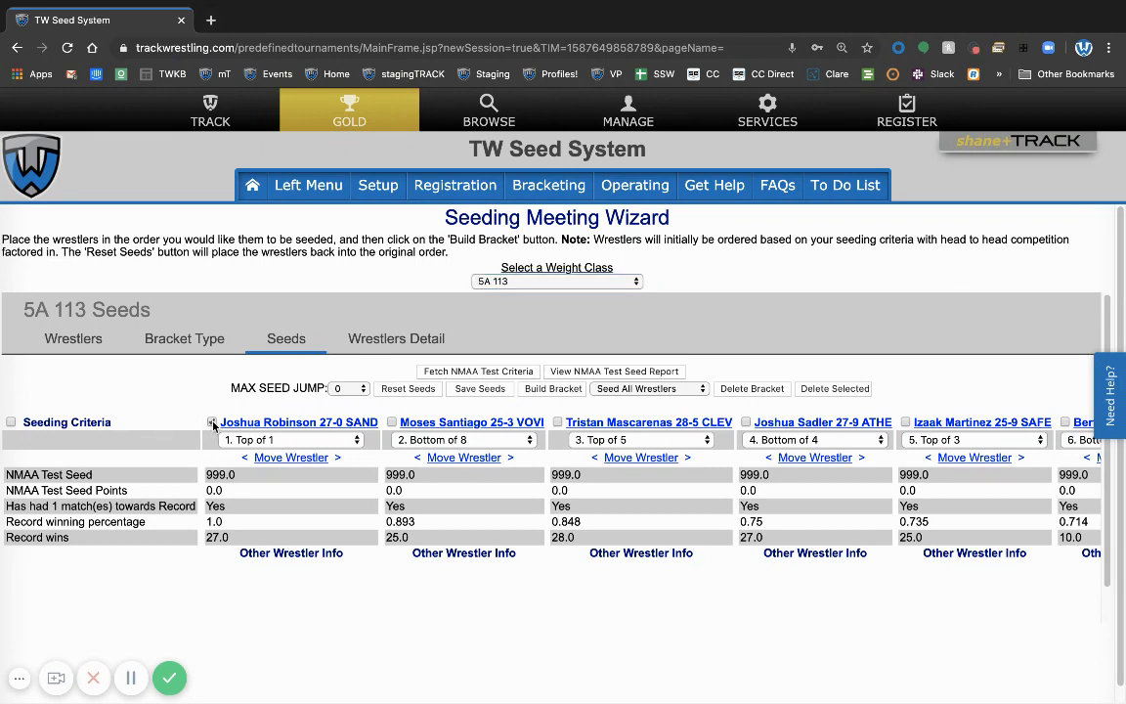
{"action": "left_click", "coordinate": [392, 423]}
{"action": "left_click", "coordinate": [392, 423]}
{"action": "left_click", "coordinate": [212, 422]}
{"action": "left_click", "coordinate": [10, 423]}
{"action": "left_click", "coordinate": [615, 373]}
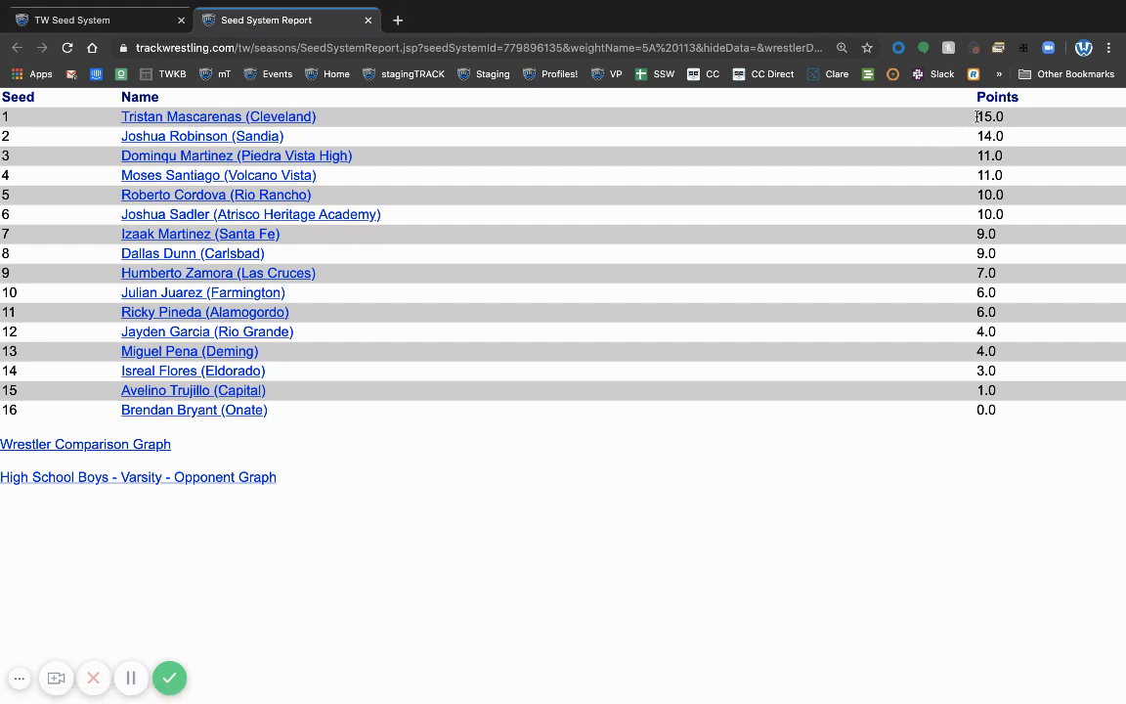
Step: Show the criteria and matchup breakdown behind the top-seeded Cleveland wrestler's points
{"action": "left_click_drag", "start_coordinate": [977, 117], "coordinate": [1006, 118]}
{"action": "left_click", "coordinate": [196, 116]}
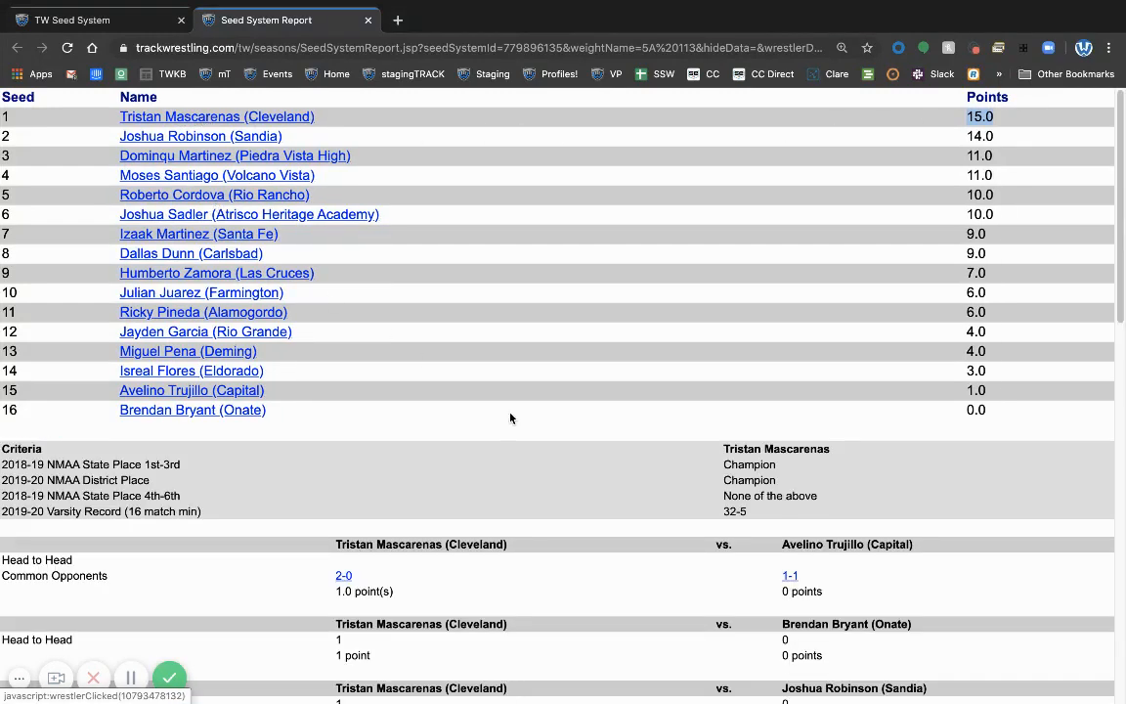
{"action": "left_click", "coordinate": [982, 117]}
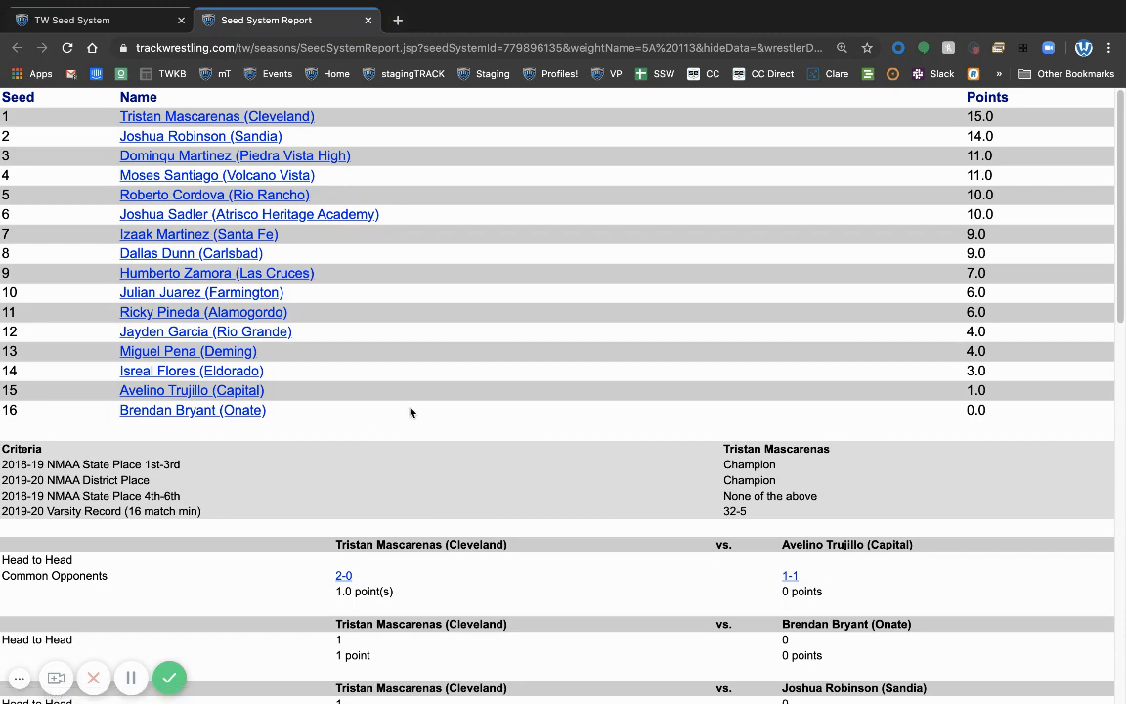
Step: Show the points breakdown of the sixth-seeded Atrisco Heritage Academy wrestler and examine the state and district placement criteria
{"action": "left_click", "coordinate": [167, 215]}
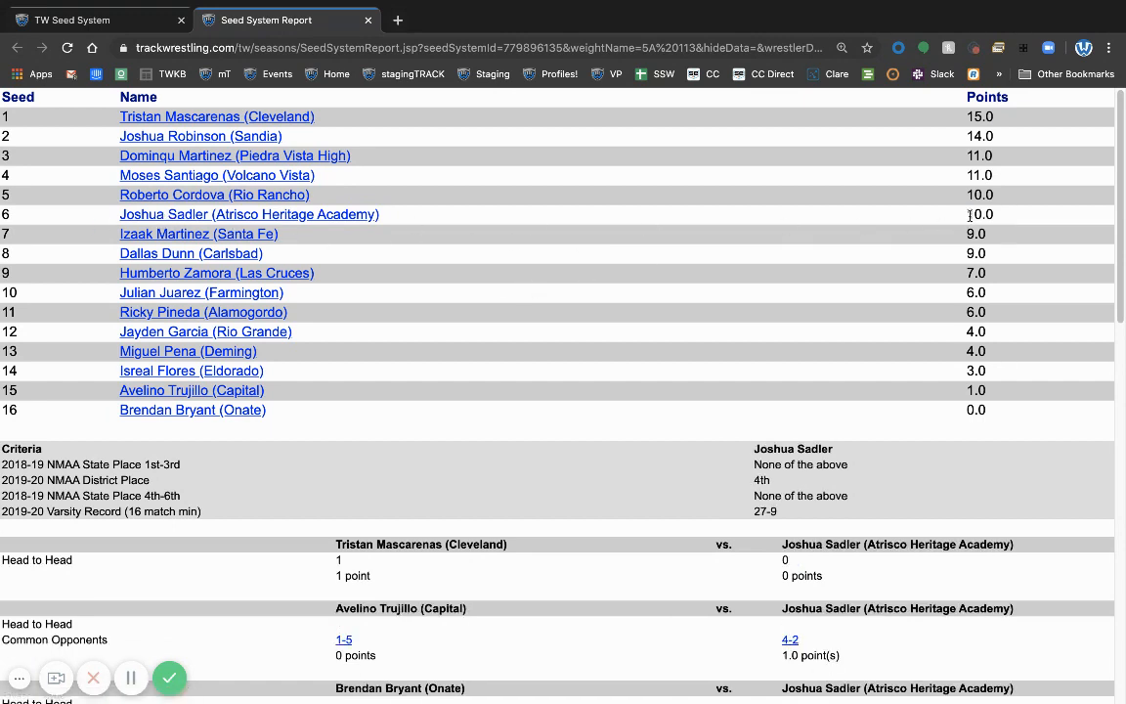
{"action": "left_click", "coordinate": [566, 247]}
{"action": "scroll", "coordinate": [587, 321], "scroll_direction": "down", "scroll_amount": 3}
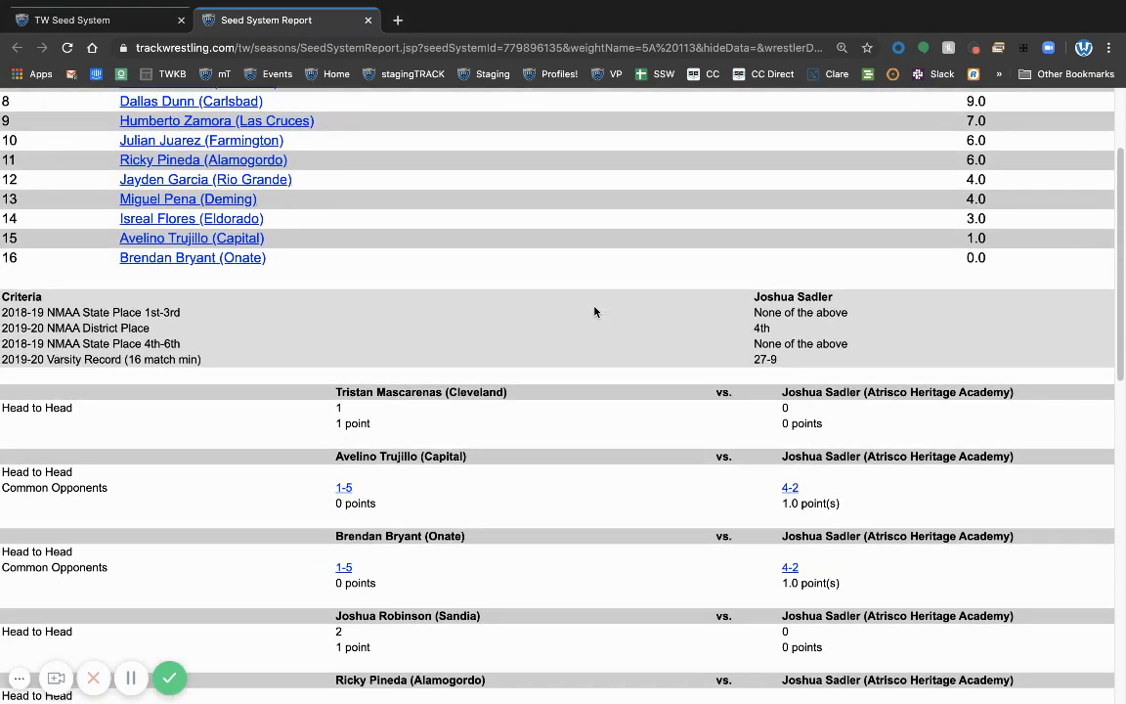
{"action": "scroll", "coordinate": [594, 311], "scroll_direction": "down", "scroll_amount": 1}
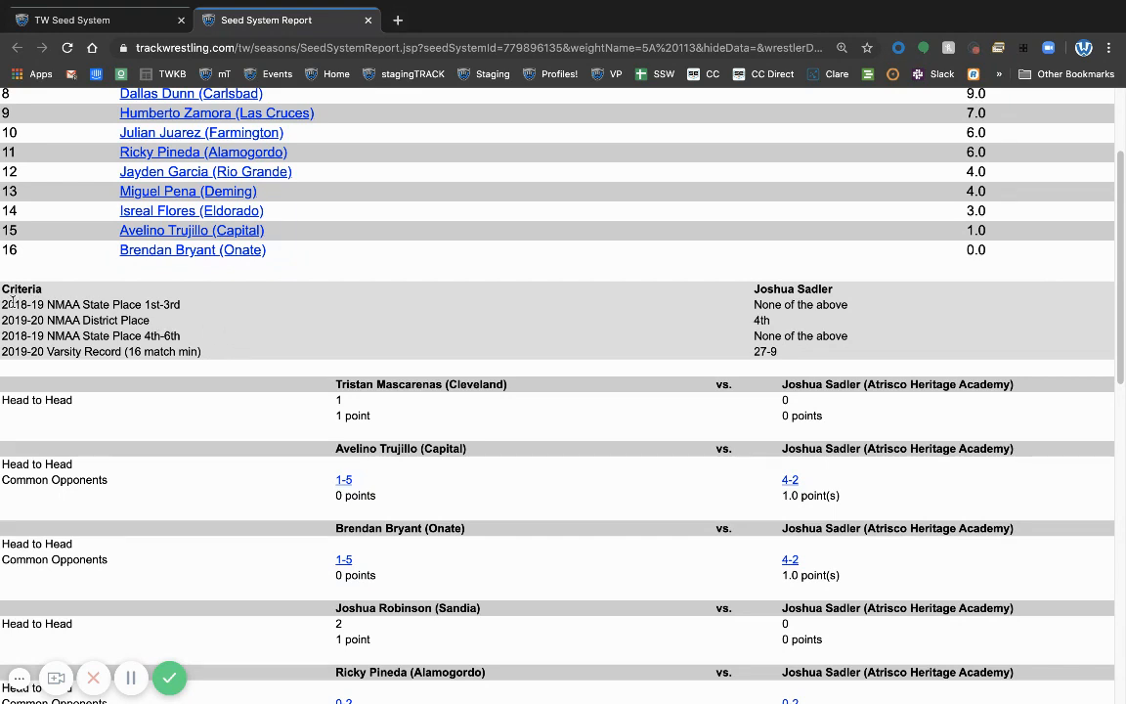
{"action": "left_click_drag", "start_coordinate": [16, 304], "coordinate": [107, 304]}
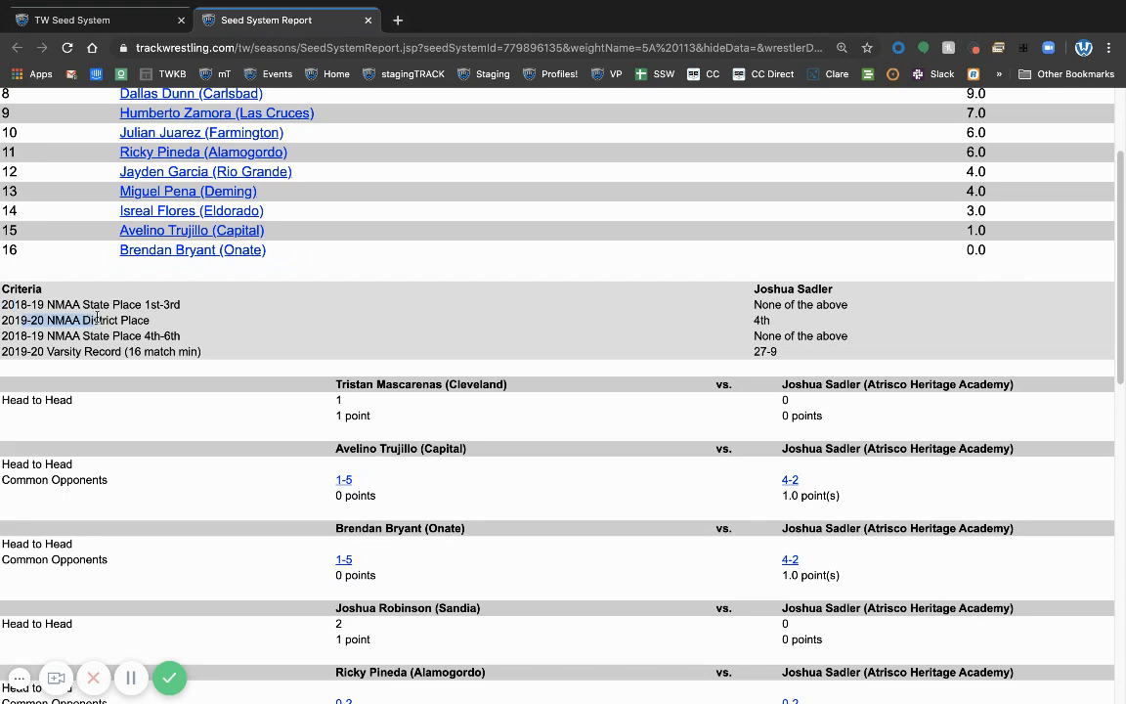
{"action": "left_click_drag", "start_coordinate": [22, 318], "coordinate": [170, 304]}
{"action": "left_click", "coordinate": [101, 309]}
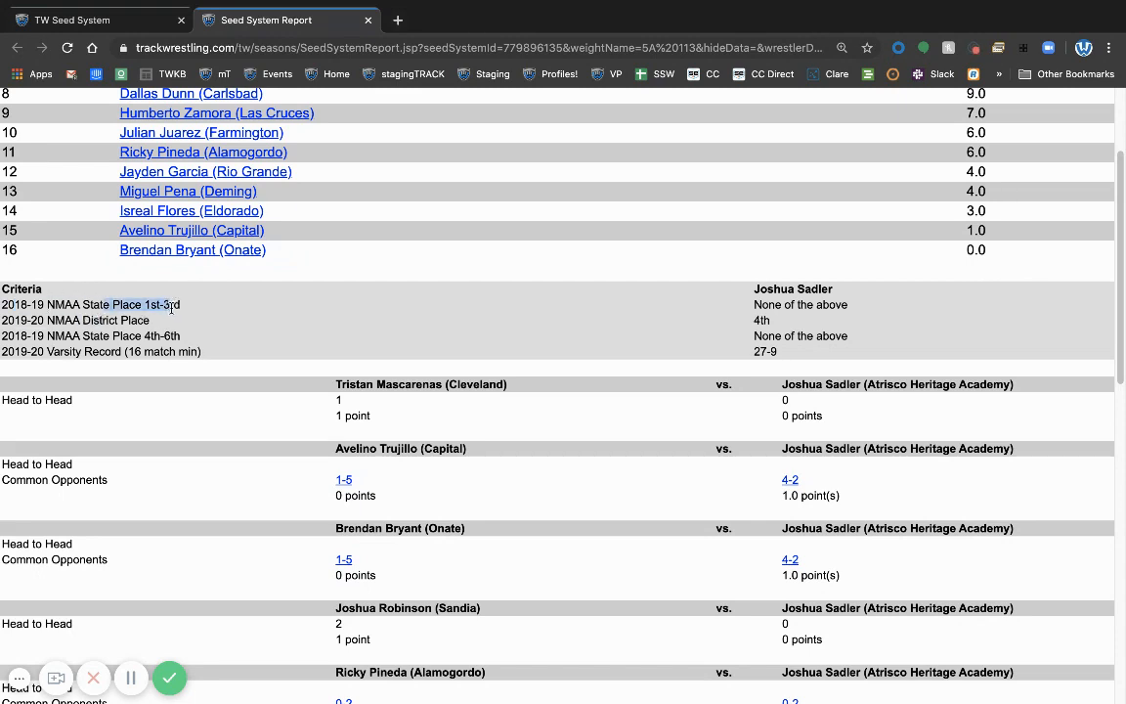
{"action": "left_click", "coordinate": [125, 319]}
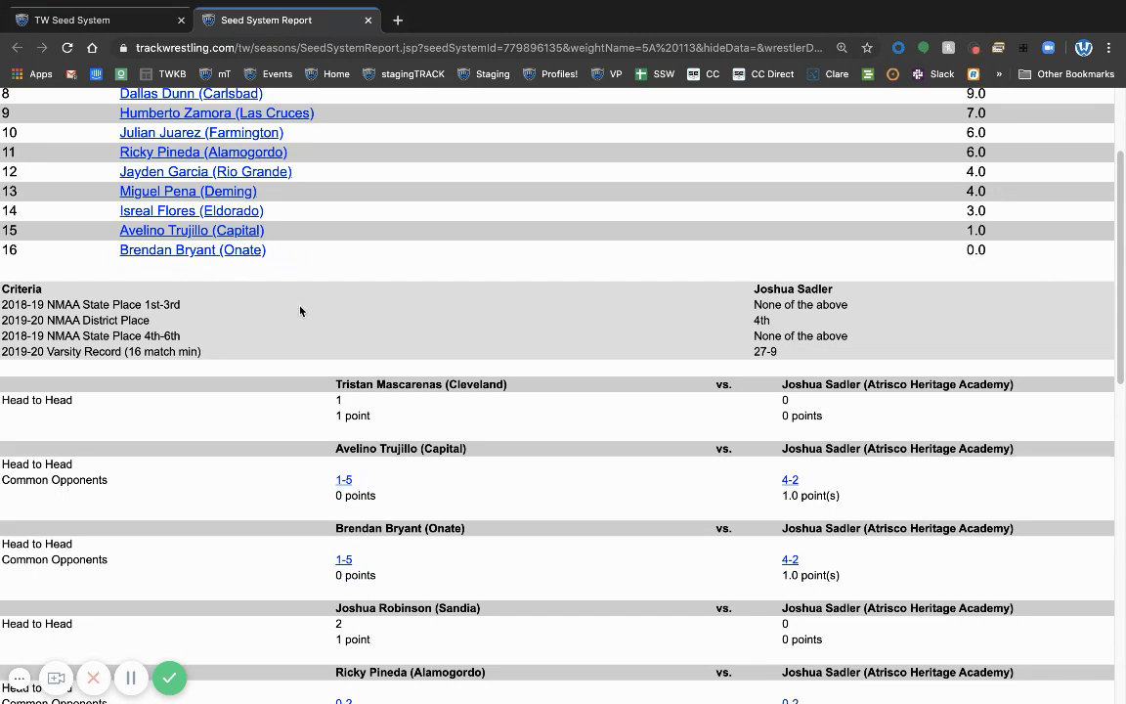
Step: Examine the sixth seed's head-to-head and criteria comparisons, expanding the common-opponent results against the Capital wrestler
{"action": "scroll", "coordinate": [408, 340], "scroll_direction": "down", "scroll_amount": 3}
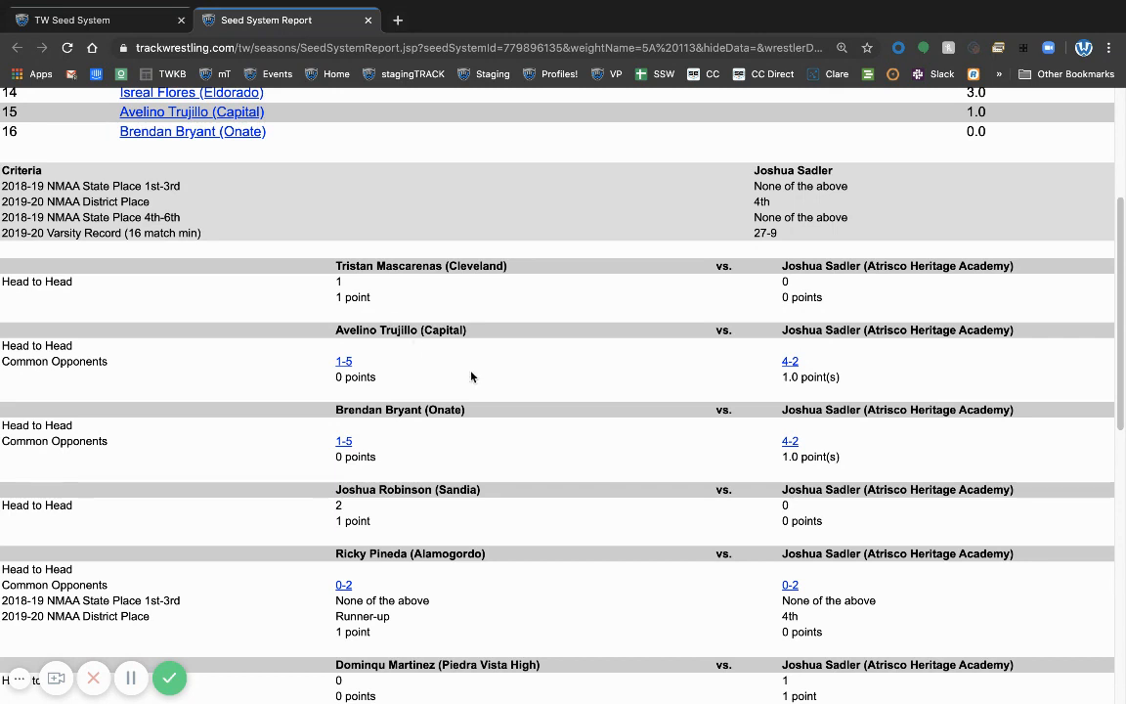
{"action": "scroll", "coordinate": [426, 332], "scroll_direction": "down", "scroll_amount": 2}
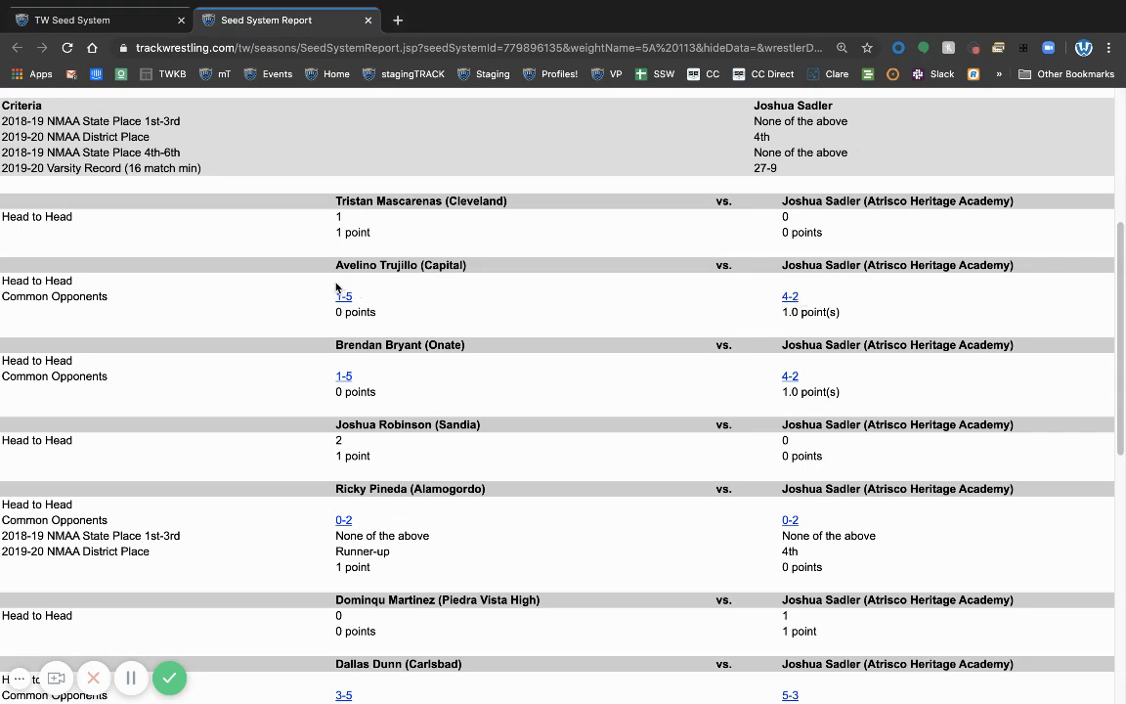
{"action": "left_click", "coordinate": [791, 298]}
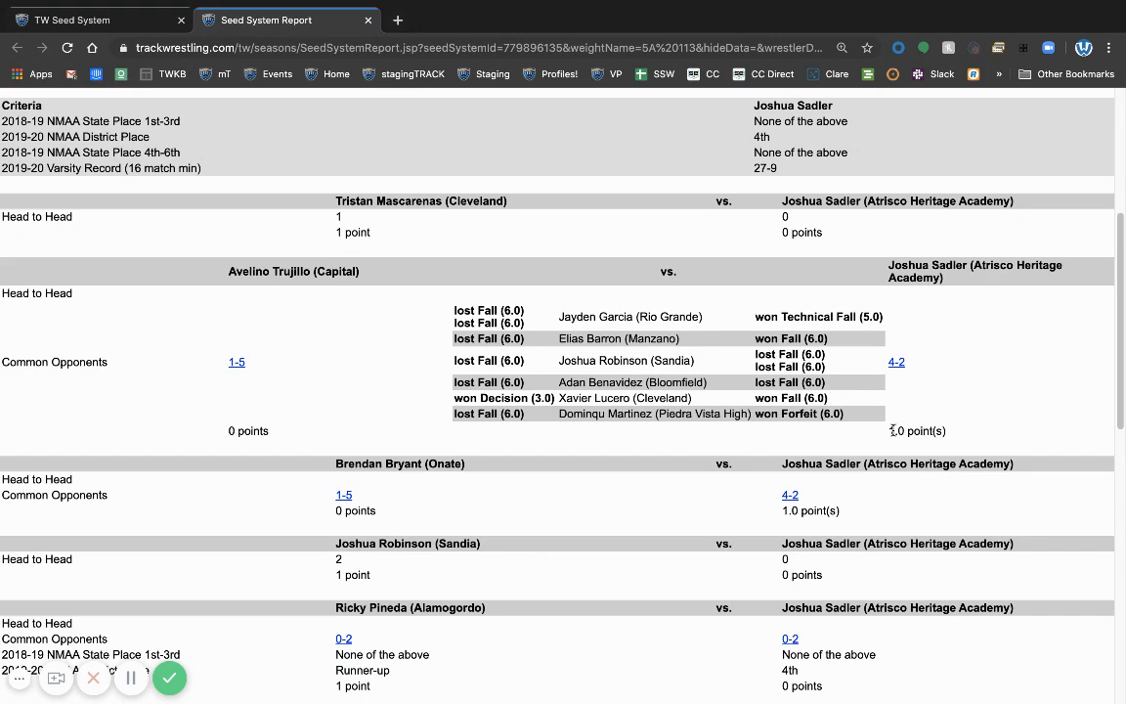
{"action": "left_click_drag", "start_coordinate": [890, 431], "coordinate": [937, 432]}
{"action": "scroll", "coordinate": [661, 452], "scroll_direction": "down", "scroll_amount": 4}
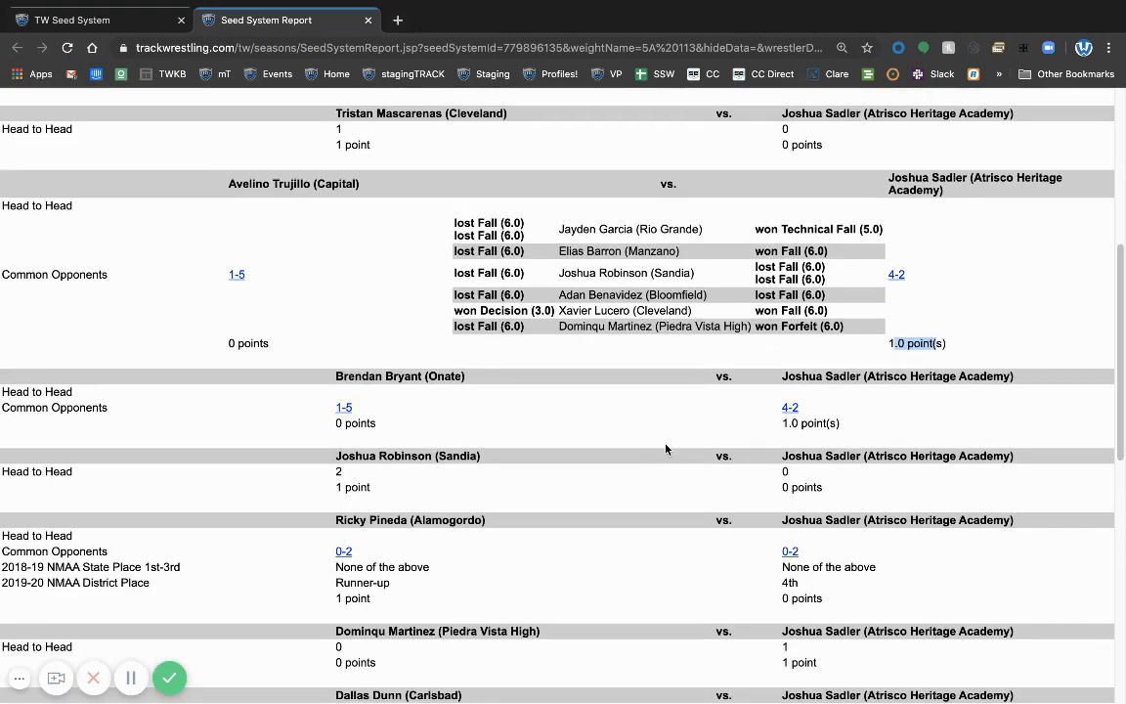
{"action": "scroll", "coordinate": [665, 444], "scroll_direction": "down", "scroll_amount": 2}
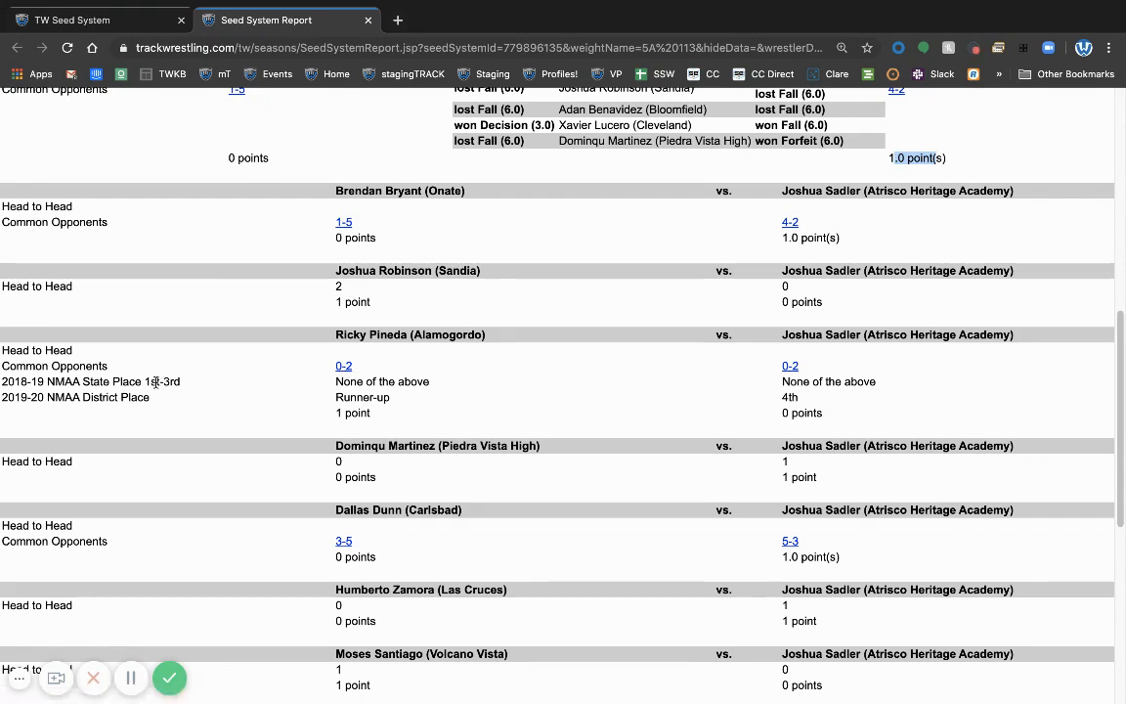
{"action": "left_click", "coordinate": [87, 381]}
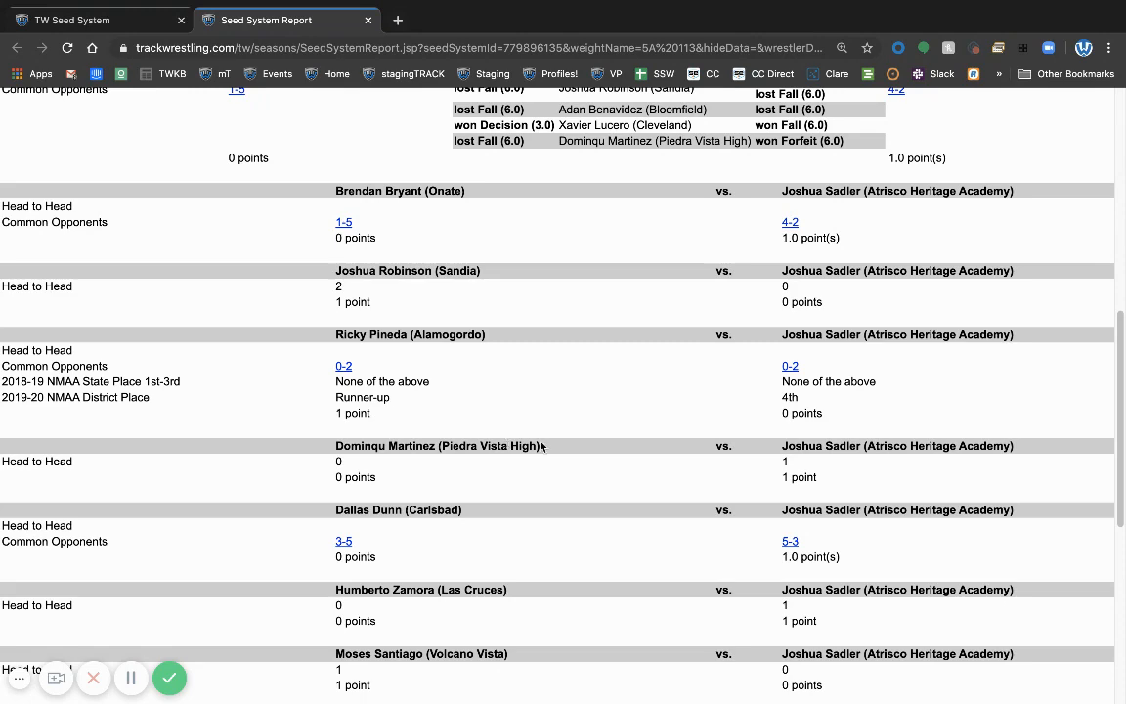
{"action": "scroll", "coordinate": [547, 444], "scroll_direction": "up", "scroll_amount": 7}
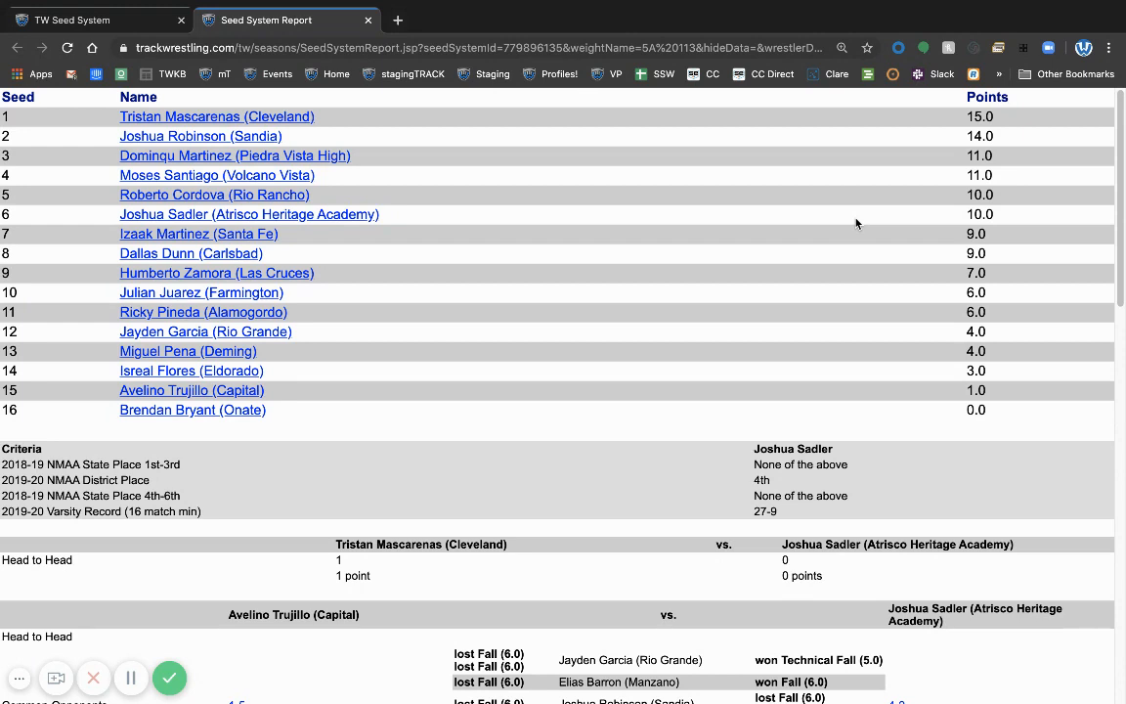
Step: Select only the second- and third-listed 5A 113 wrestlers, view the NMAA Test seed report comparing them, and close it
{"action": "left_click", "coordinate": [122, 22]}
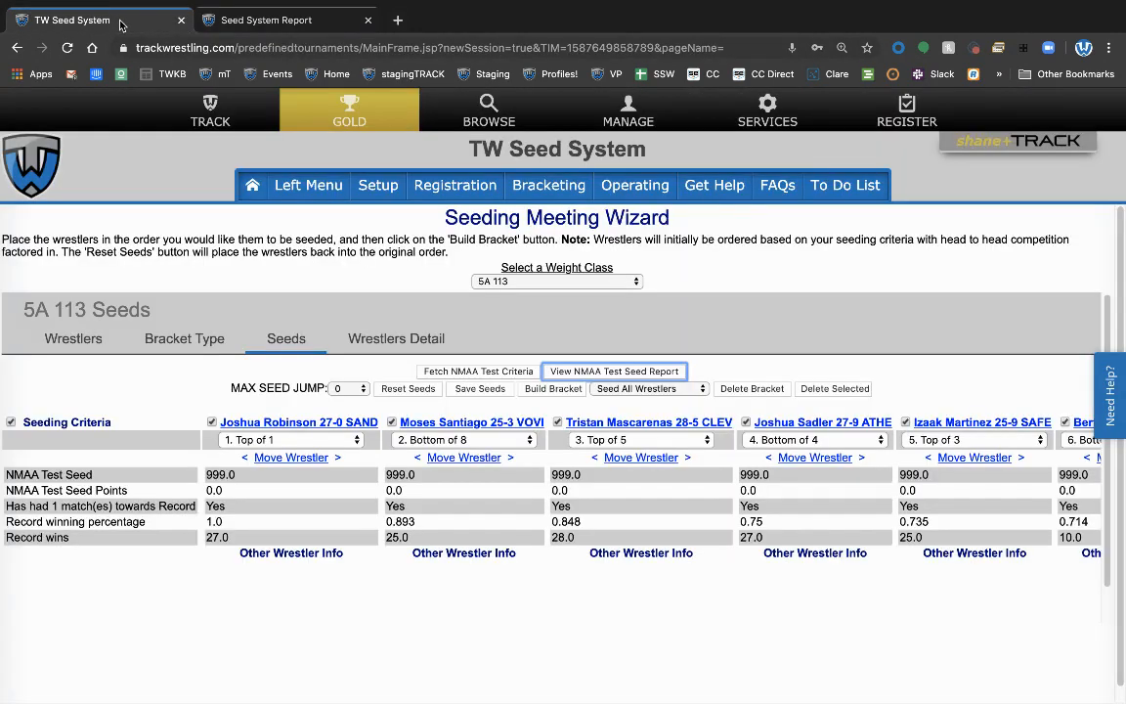
{"action": "left_click", "coordinate": [12, 422]}
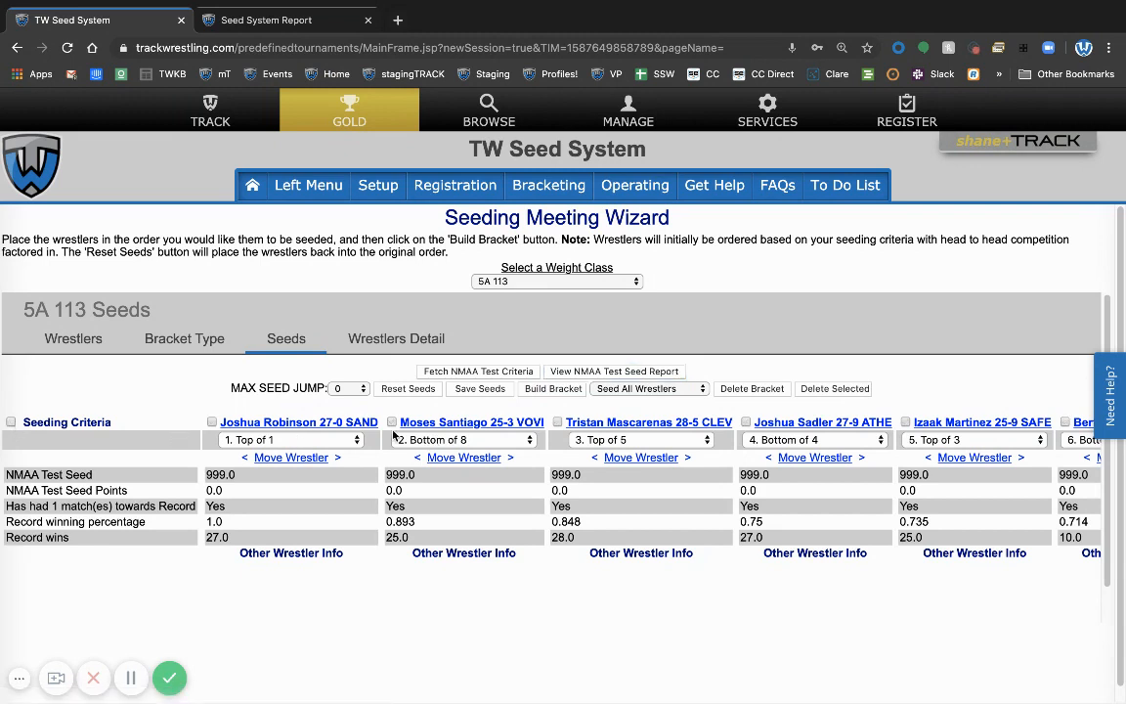
{"action": "left_click", "coordinate": [392, 422]}
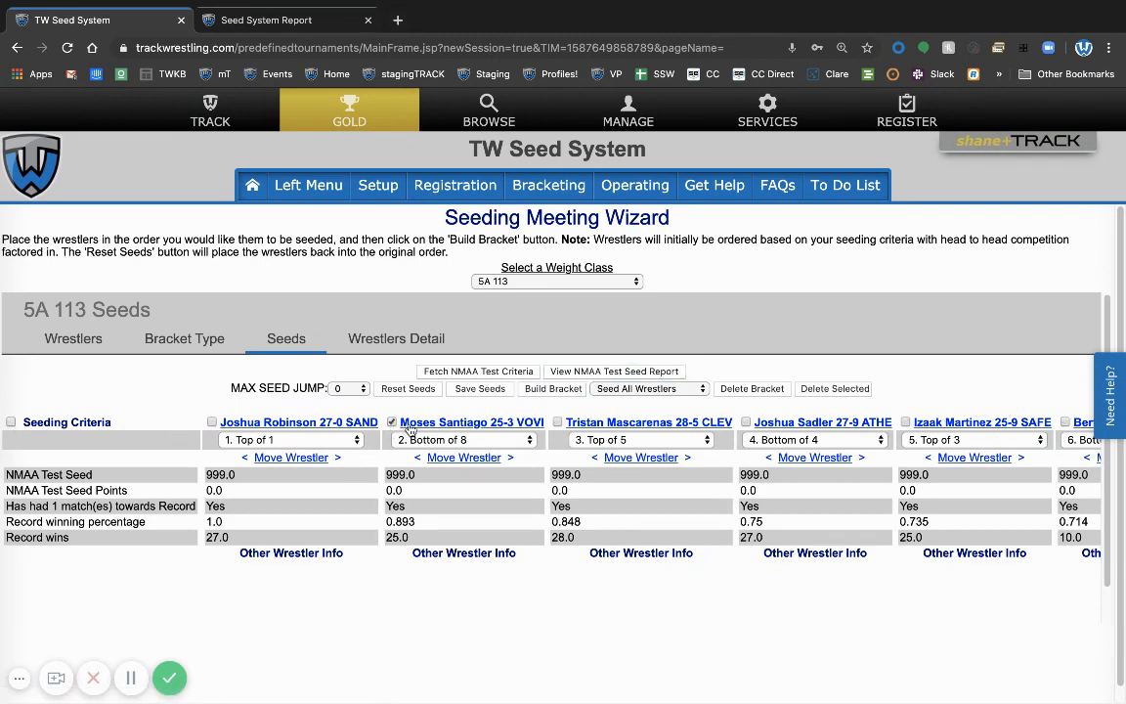
{"action": "left_click", "coordinate": [557, 422]}
{"action": "left_click", "coordinate": [591, 372]}
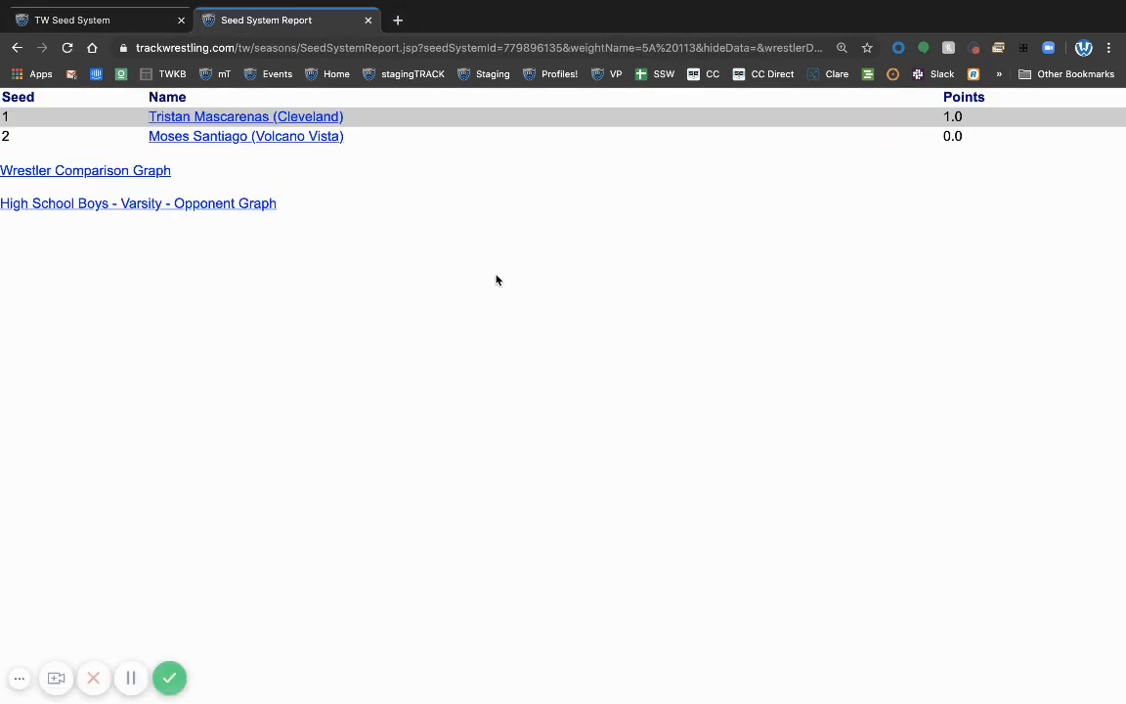
{"action": "left_click", "coordinate": [368, 19]}
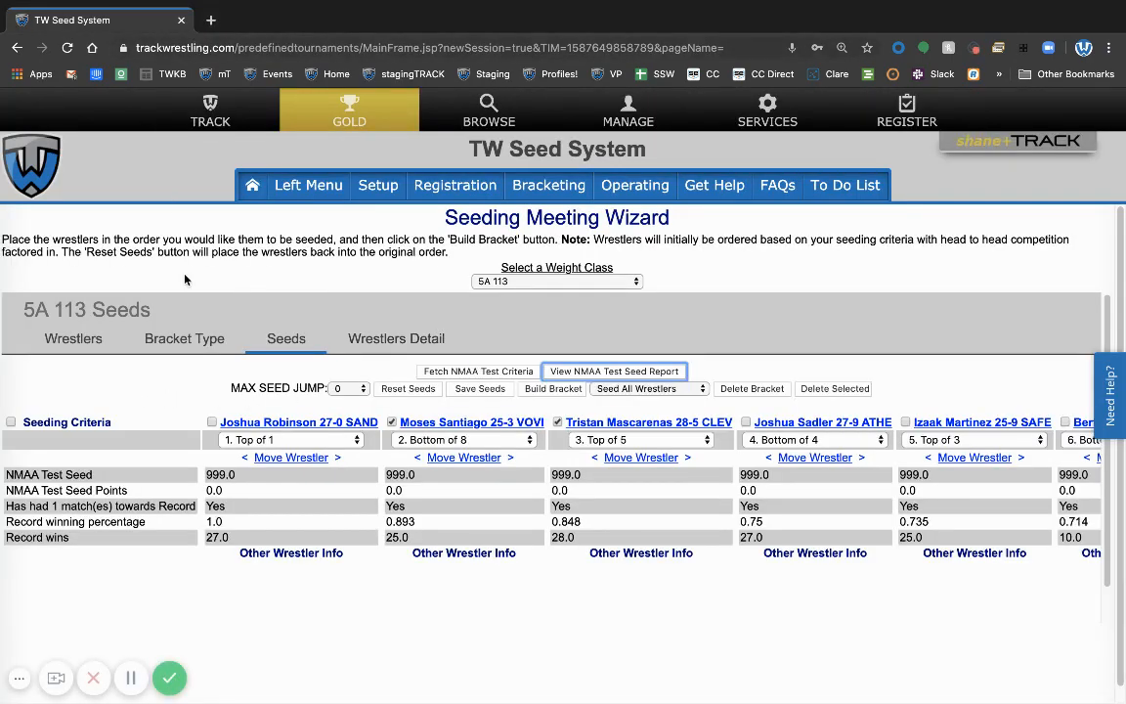
Step: Fetch the NMAA Test criteria for the two selected 5A 113 wrestlers
{"action": "double_click", "coordinate": [235, 474]}
{"action": "left_click", "coordinate": [223, 475]}
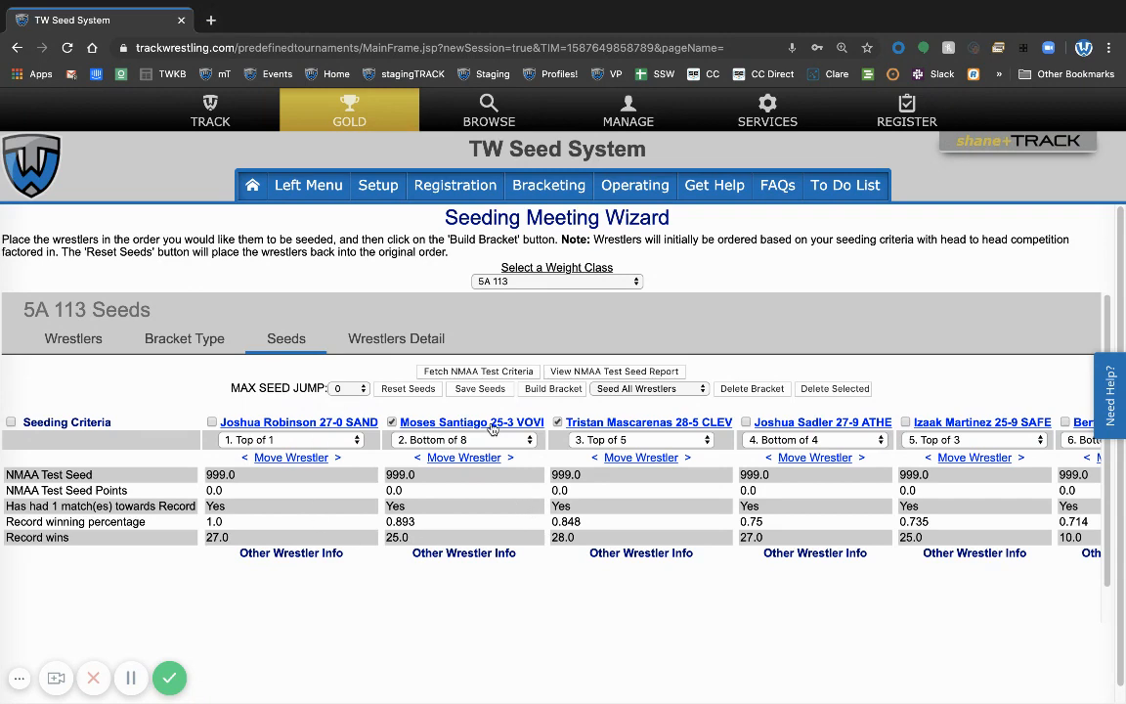
{"action": "left_click", "coordinate": [469, 372]}
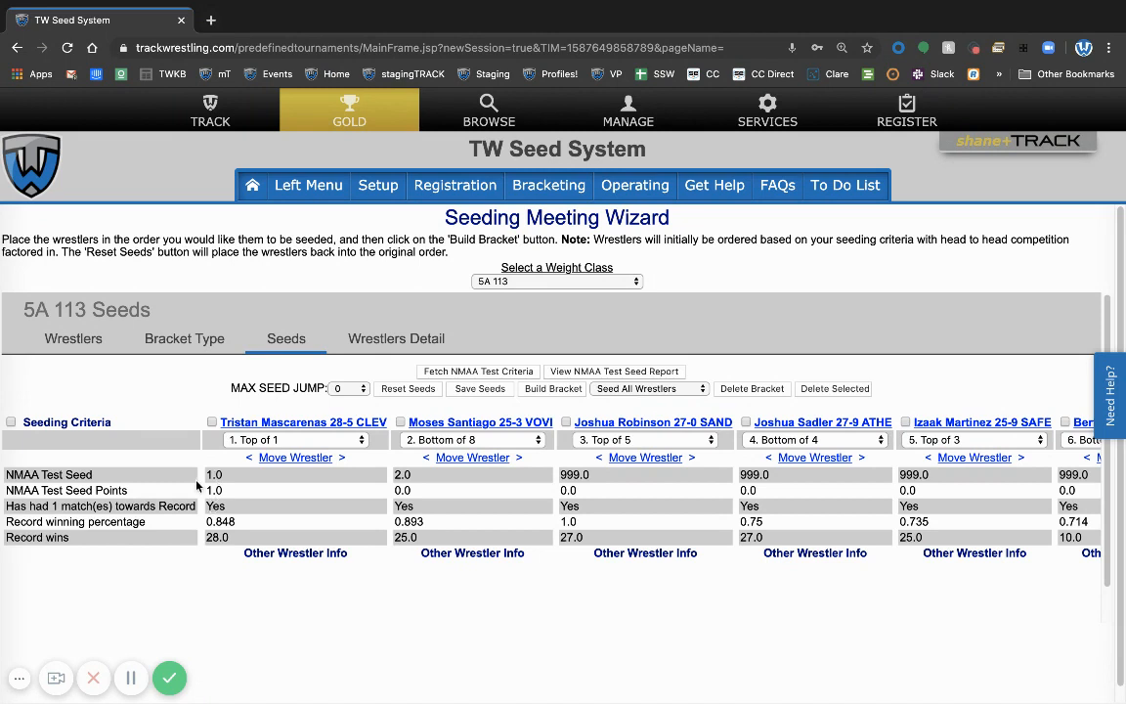
Step: Fetch the NMAA Test criteria for all 5A 113 wrestlers and check the first wrestler's seed and points
{"action": "left_click", "coordinate": [11, 422]}
{"action": "left_click", "coordinate": [466, 371]}
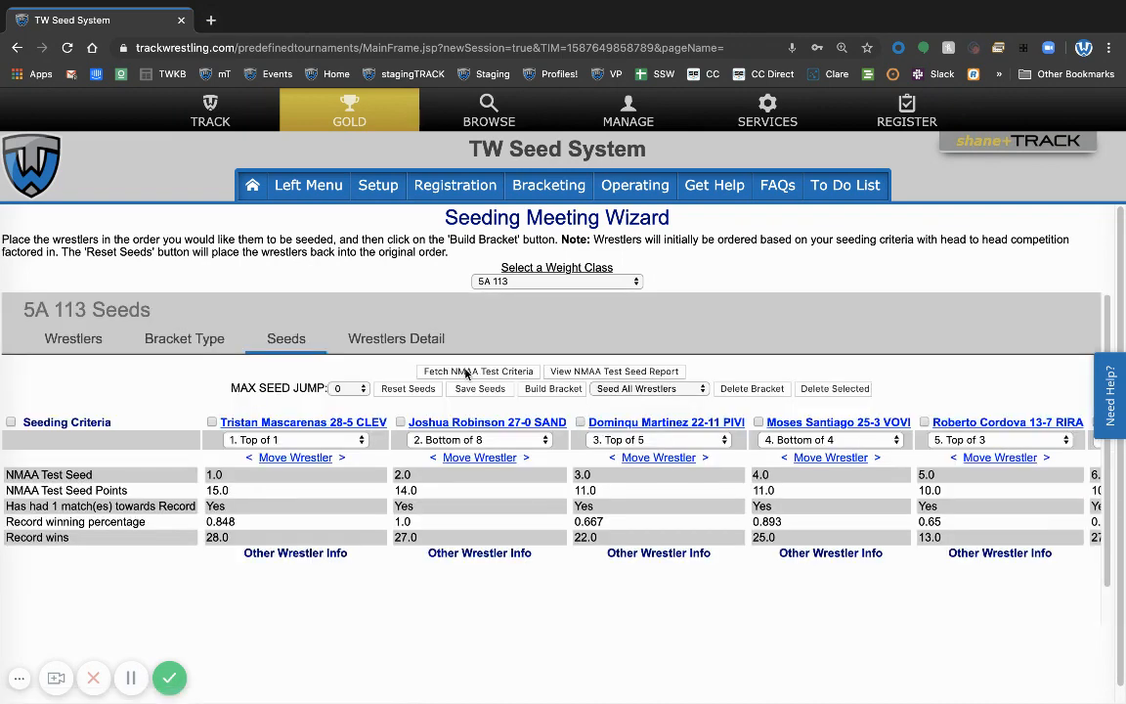
{"action": "double_click", "coordinate": [219, 474]}
{"action": "left_click", "coordinate": [210, 489]}
Step: Move the third-seeded PIVI wrestler up one place in 5A 113 and return that wrestler to seed 3
{"action": "left_click", "coordinate": [613, 457]}
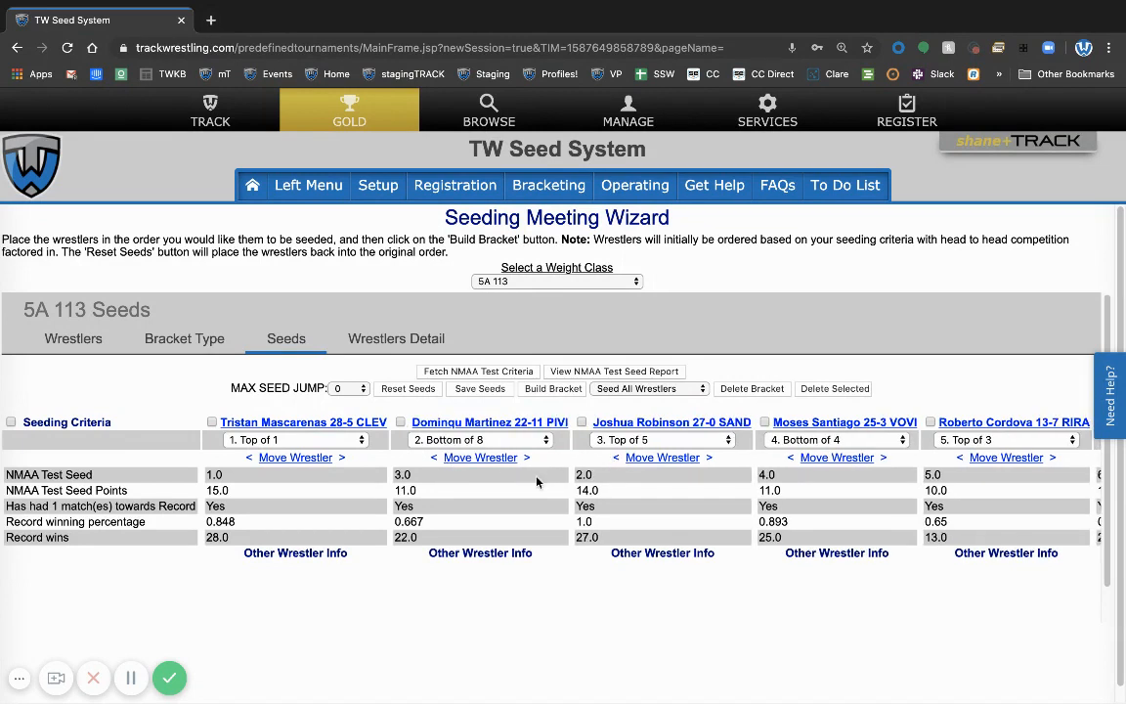
{"action": "left_click", "coordinate": [480, 458]}
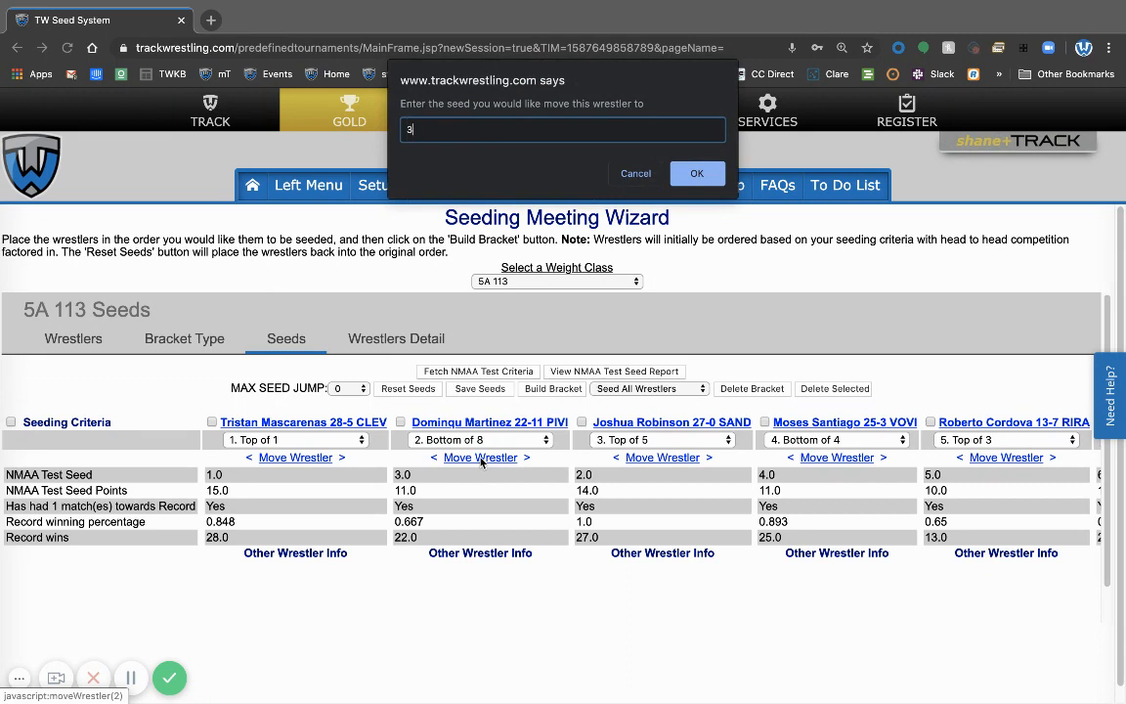
{"action": "left_click", "coordinate": [697, 173]}
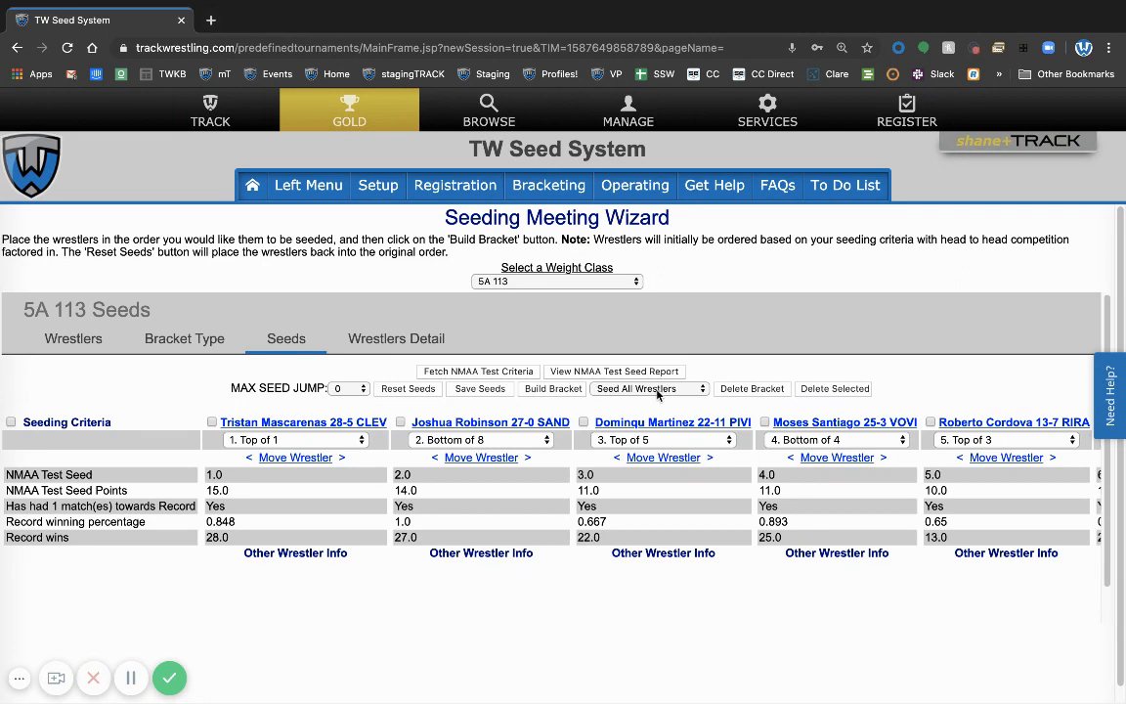
Step: Limit the 5A 113 seeding to Seed through seed 8 and restore it to Seed All Wrestlers
{"action": "left_click", "coordinate": [702, 390]}
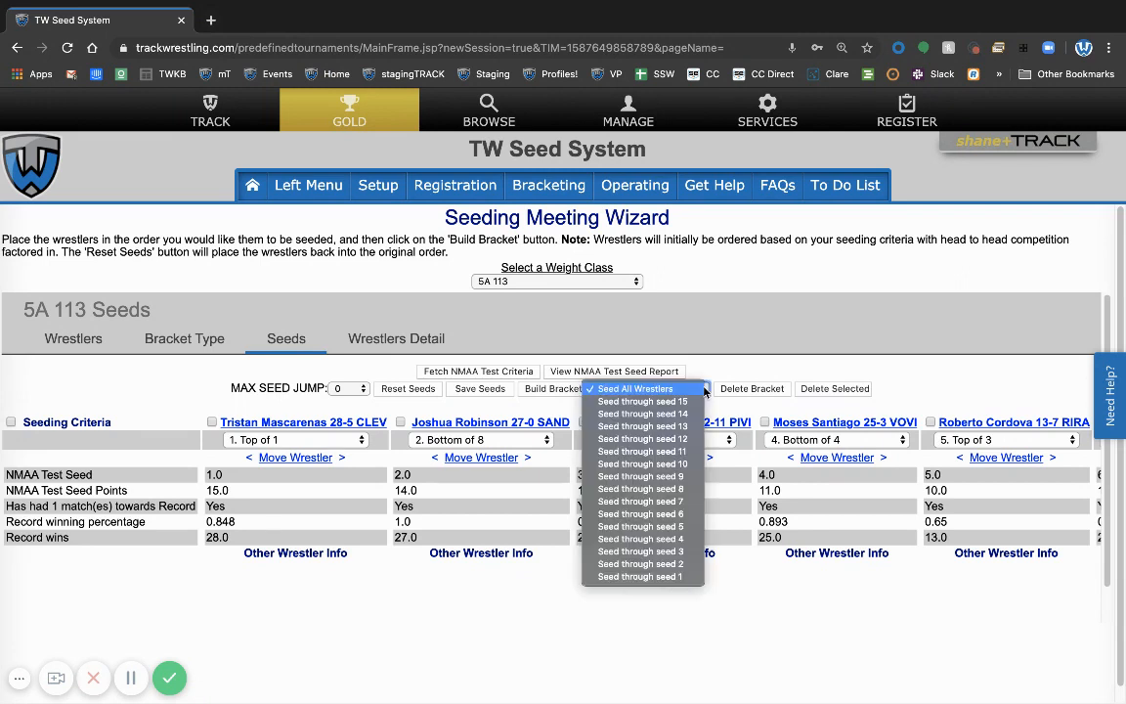
{"action": "left_click", "coordinate": [660, 489]}
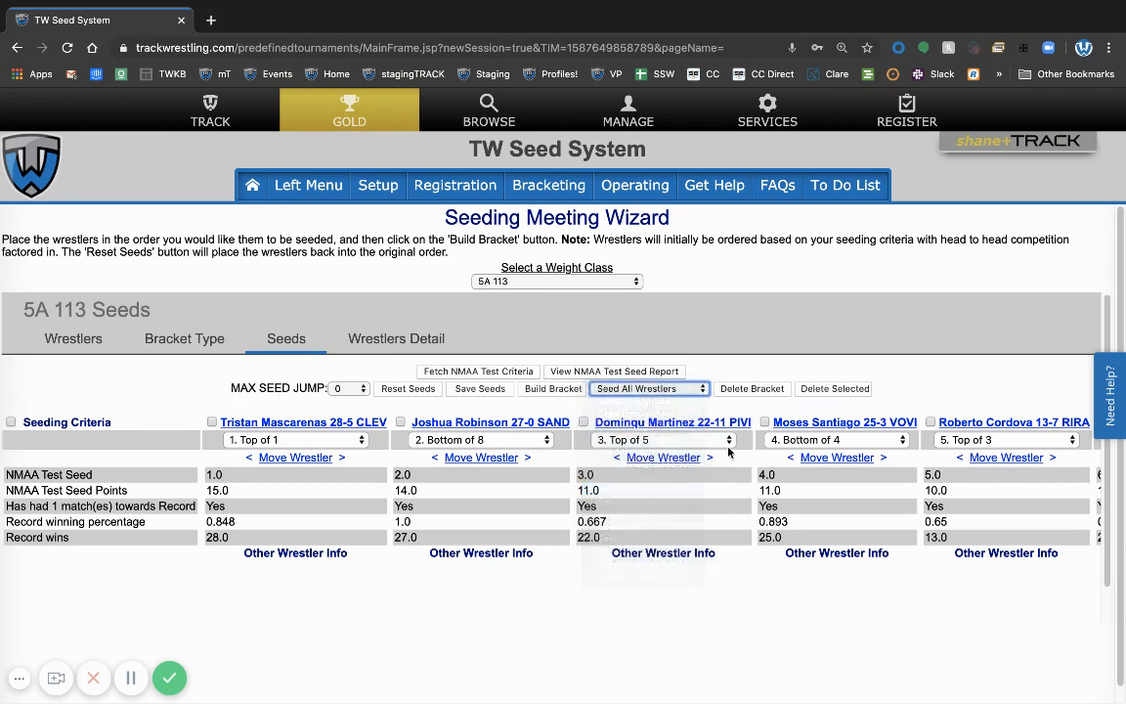
{"action": "left_click", "coordinate": [694, 389]}
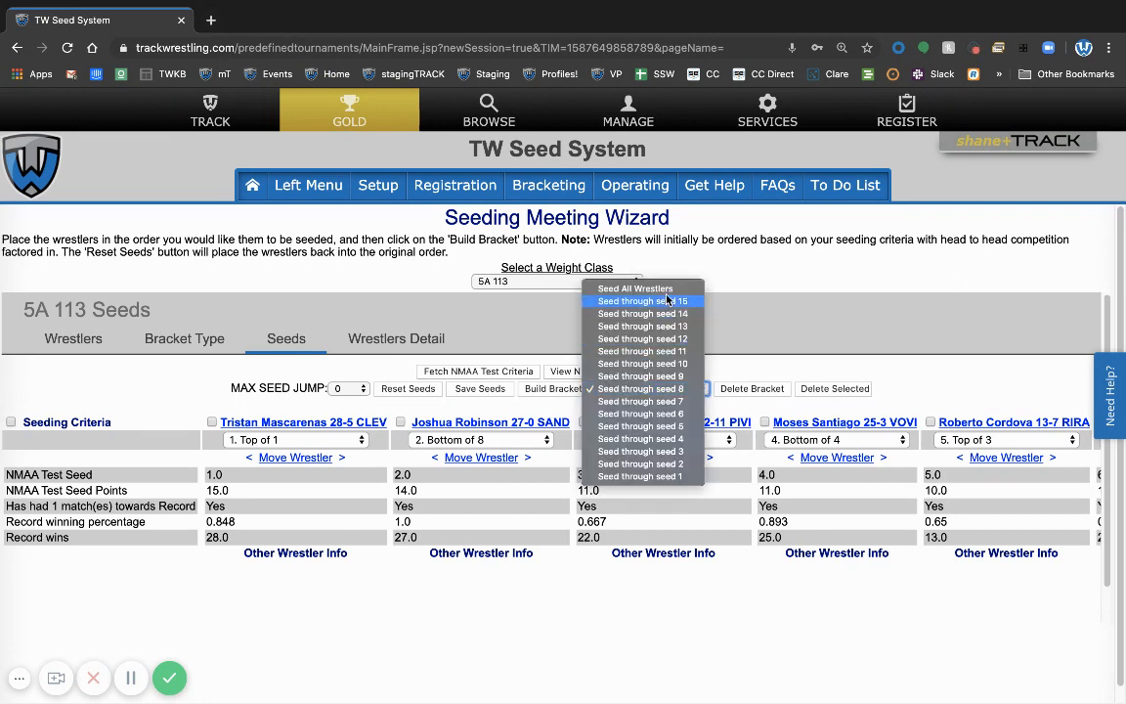
{"action": "left_click", "coordinate": [638, 288]}
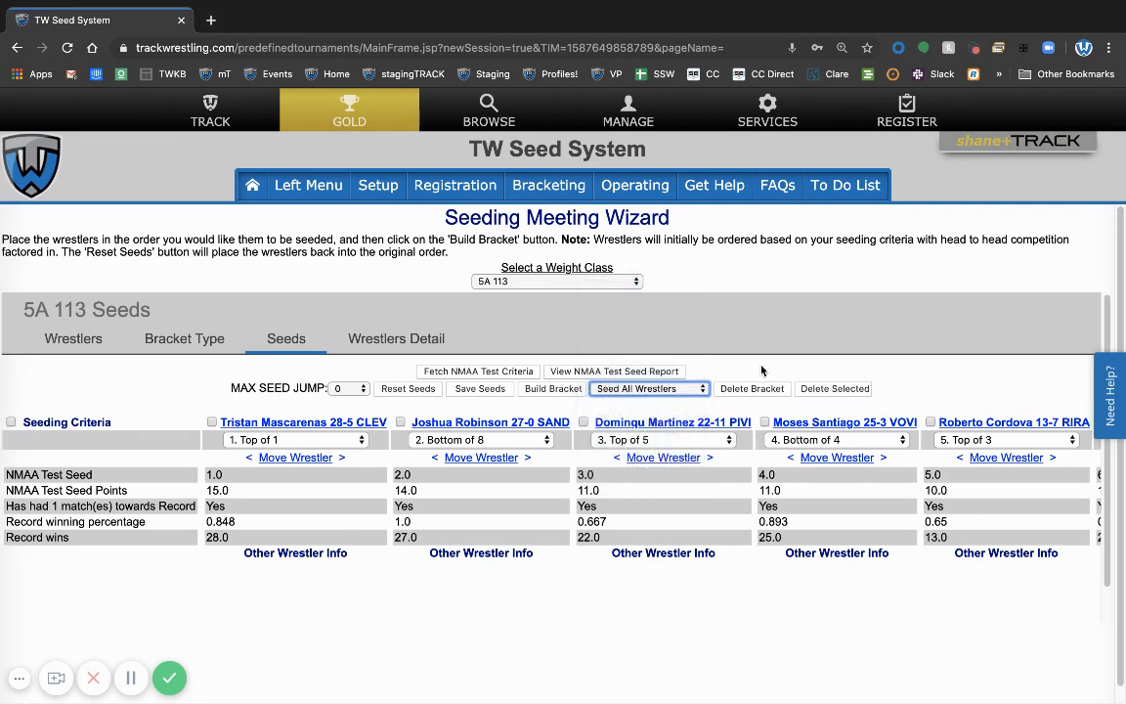
Step: Build the 5A 113 bracket with all wrestlers seeded, and view it with the Default Template before closing it
{"action": "left_click", "coordinate": [555, 389]}
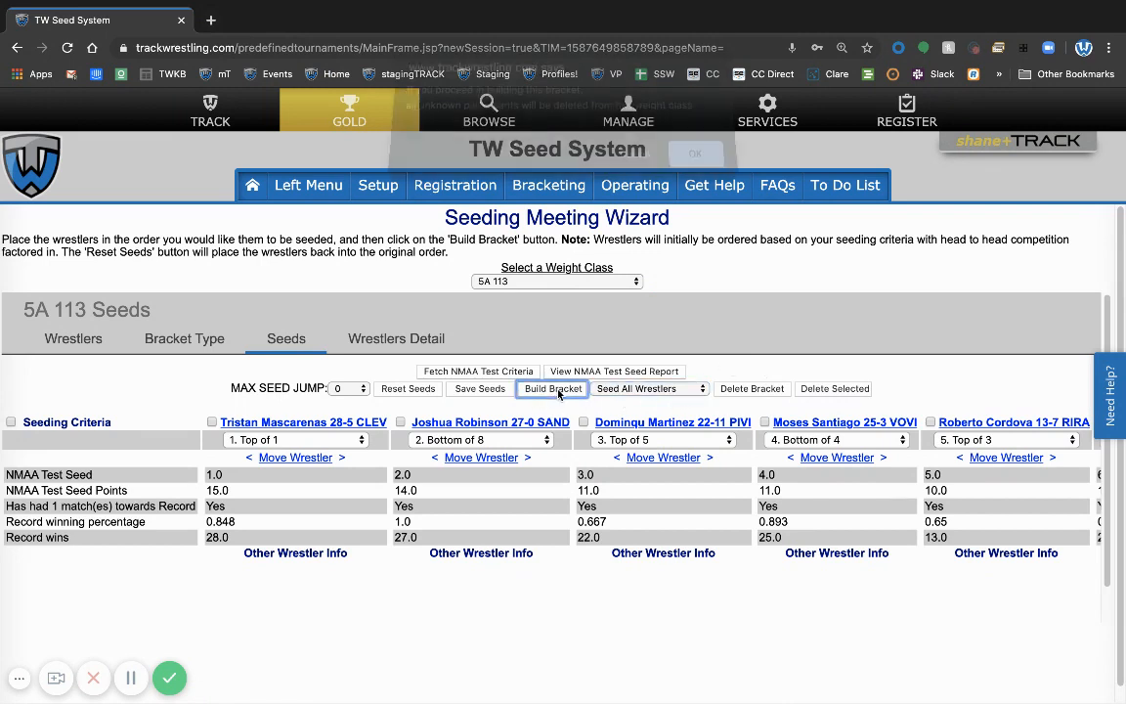
{"action": "left_click", "coordinate": [695, 169]}
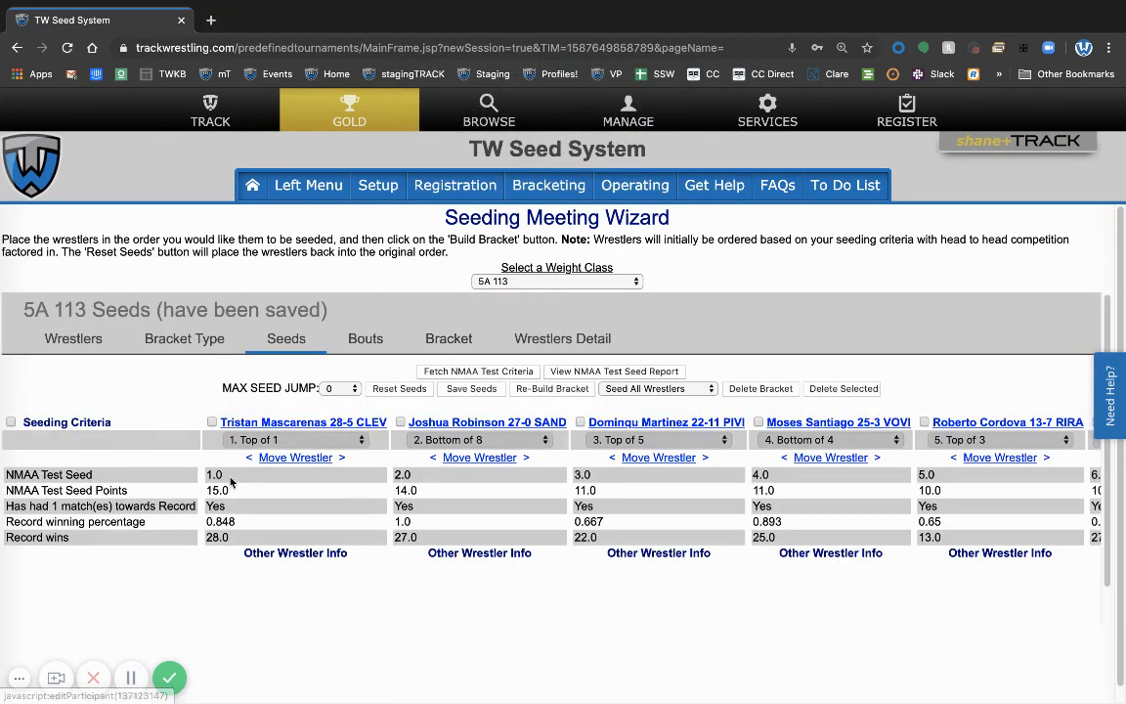
{"action": "left_click", "coordinate": [445, 340]}
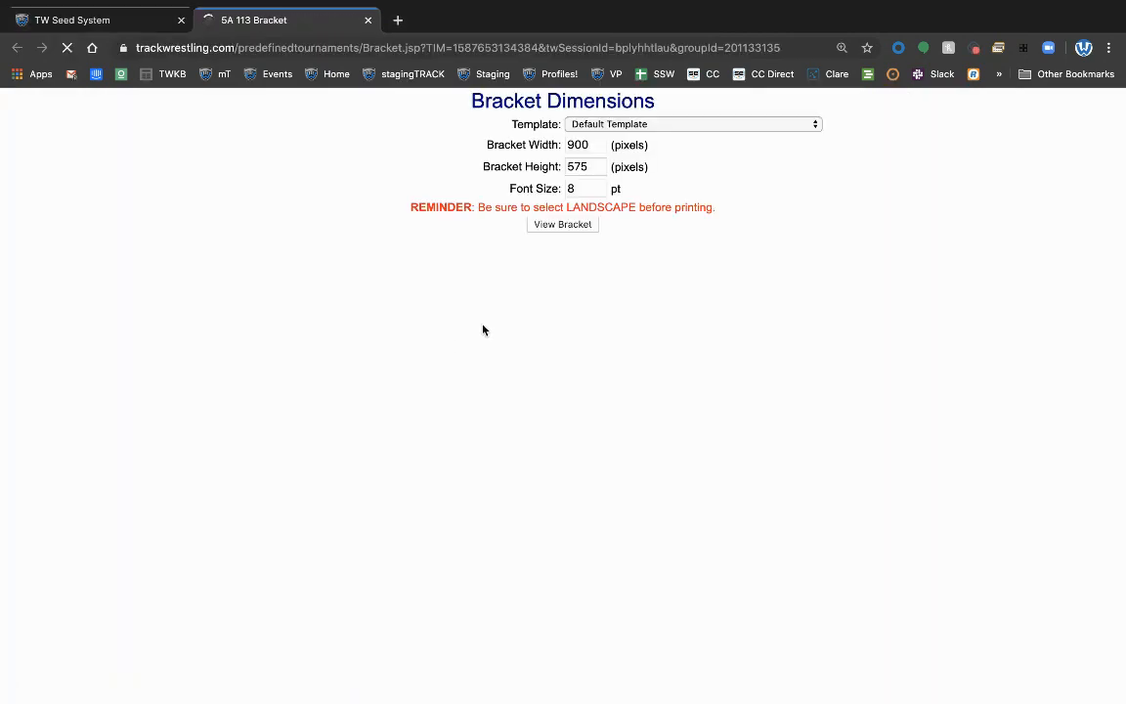
{"action": "left_click", "coordinate": [559, 225]}
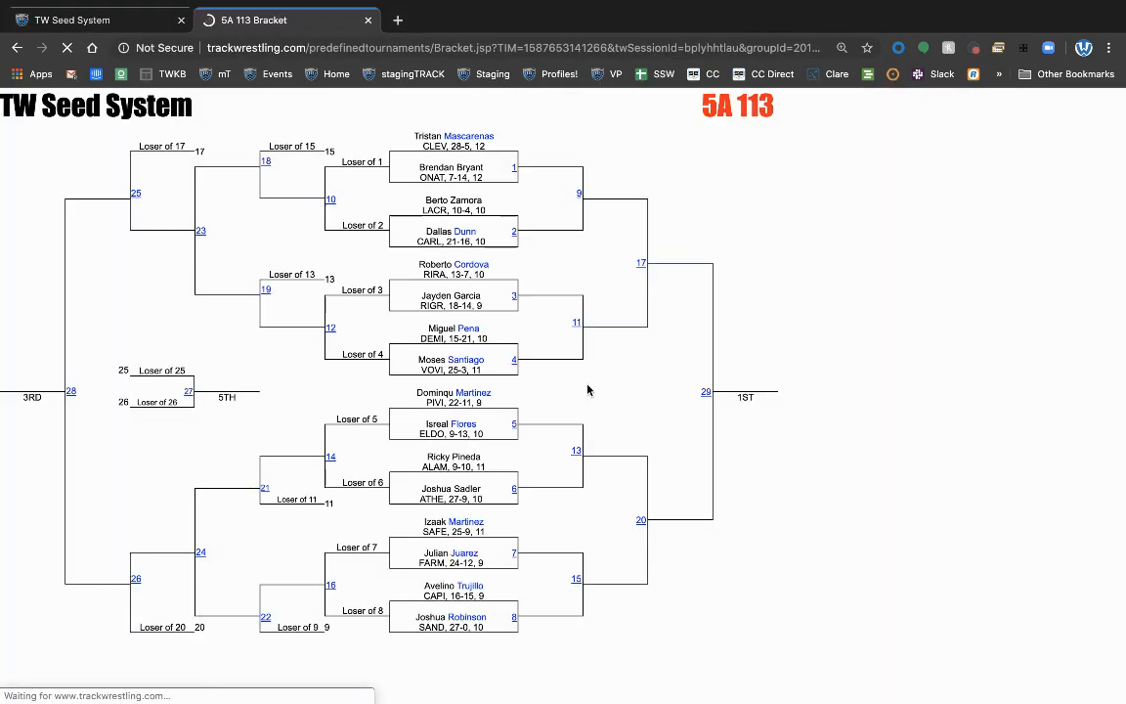
{"action": "left_click", "coordinate": [368, 20]}
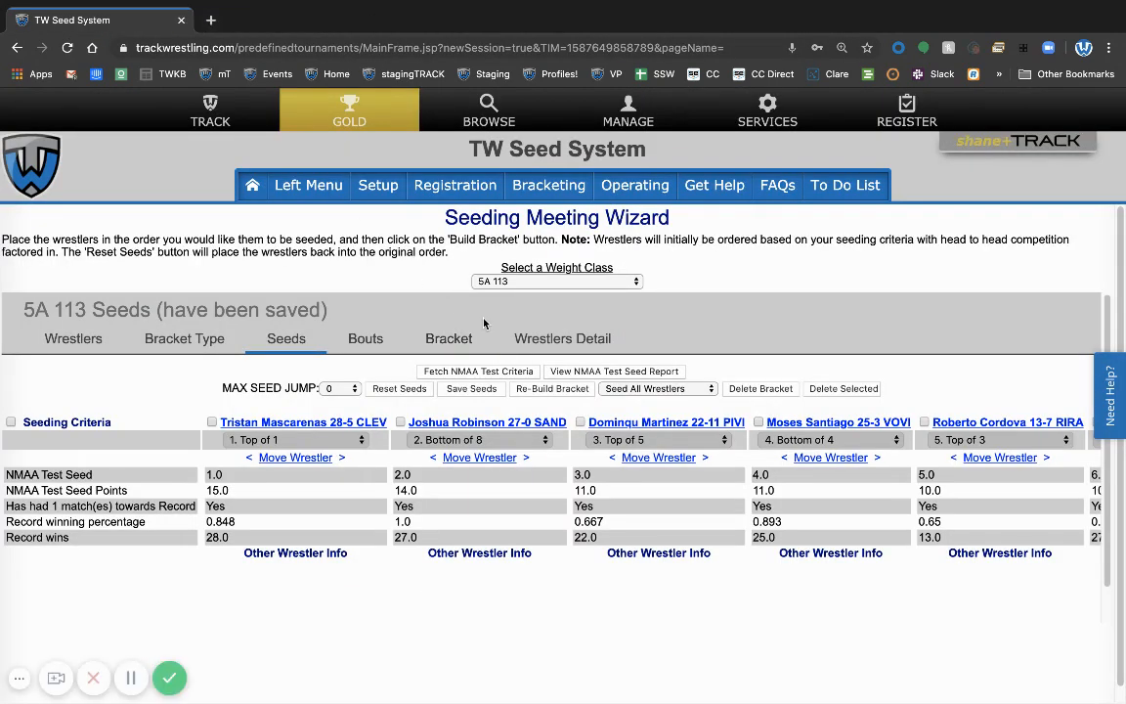
Step: Switch to weight class 5A 120 and fetch the NMAA Test criteria for all its wrestlers
{"action": "left_click", "coordinate": [626, 282]}
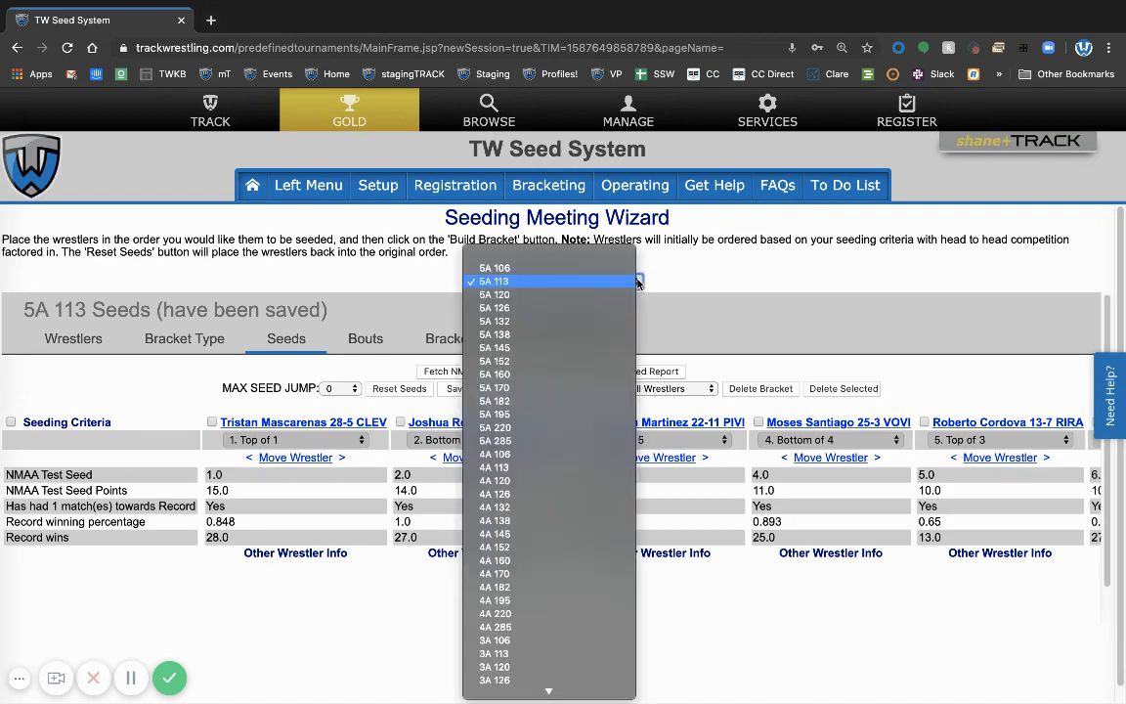
{"action": "left_click", "coordinate": [500, 295]}
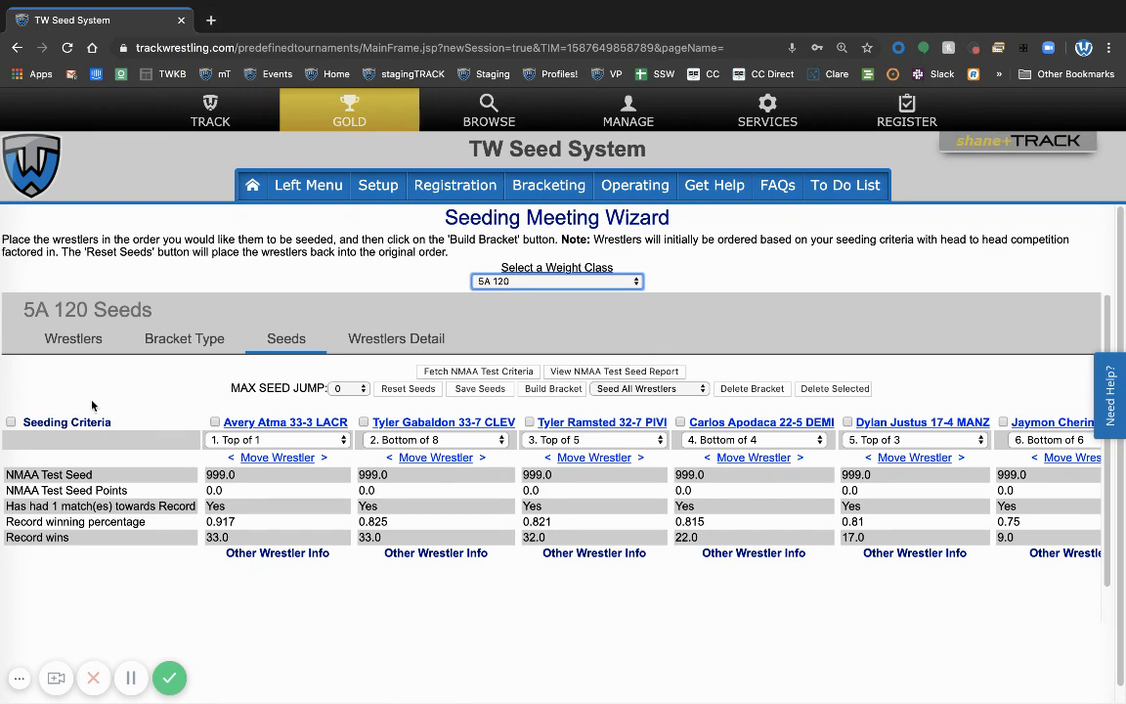
{"action": "left_click", "coordinate": [11, 422]}
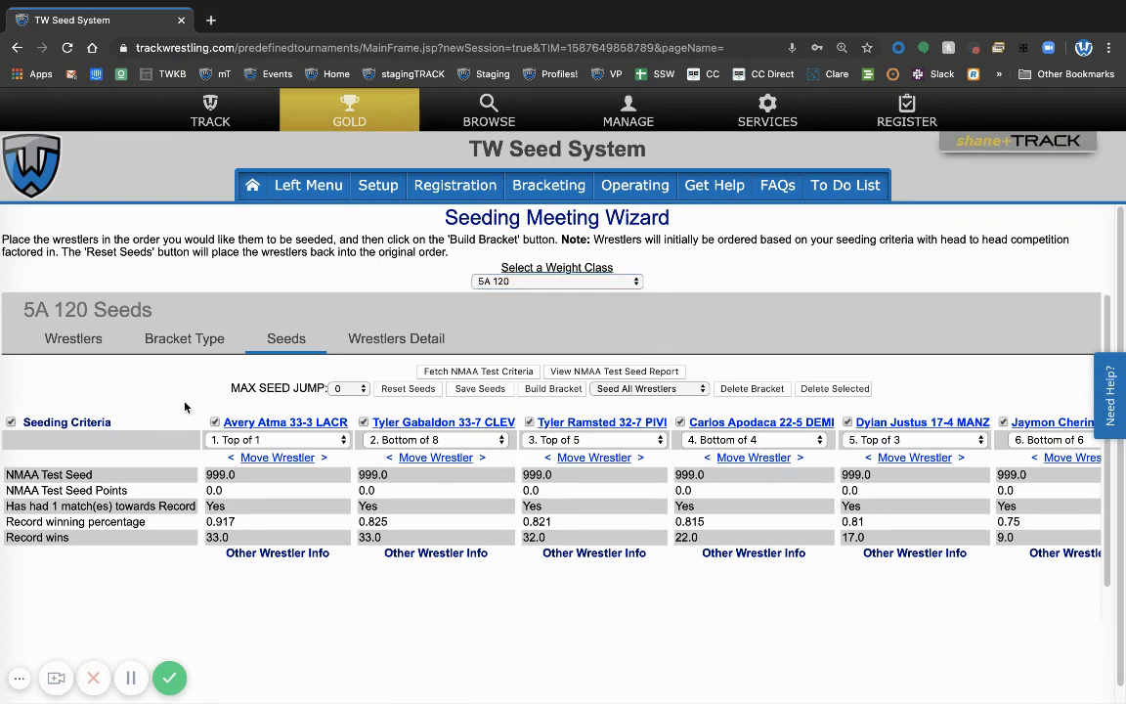
{"action": "left_click", "coordinate": [479, 373]}
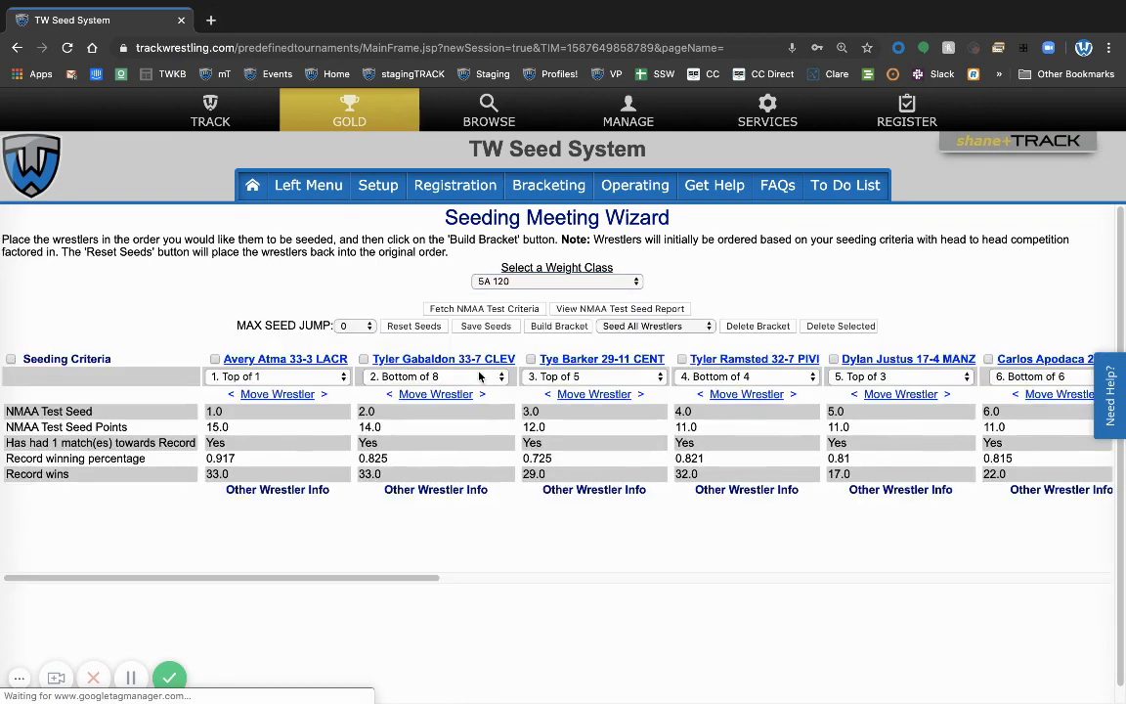